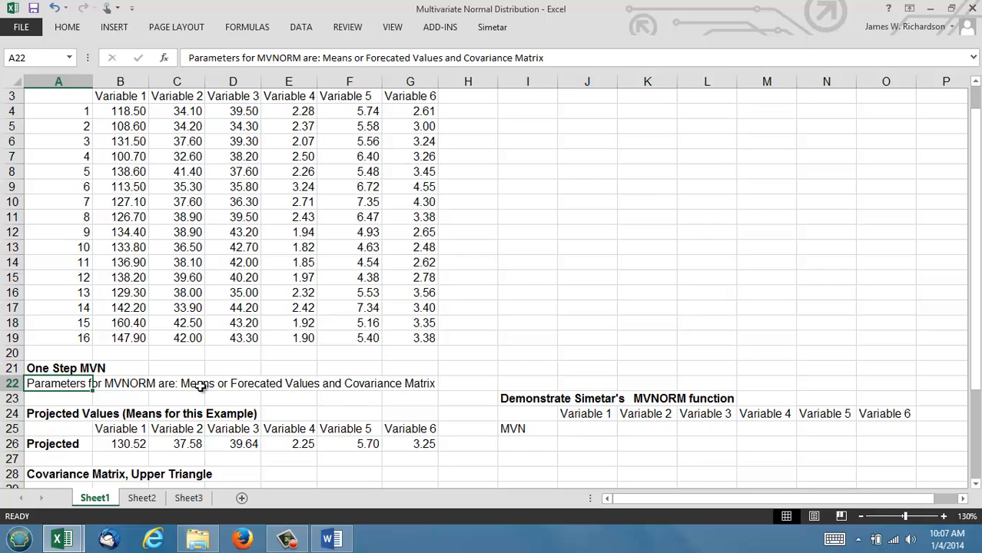
Generate the upper-triangle covariance matrix for the six labelled variables in B3:G19 with Simetar's Correlation Matrix tool, outputting to A29
click(72, 474)
key(Return)
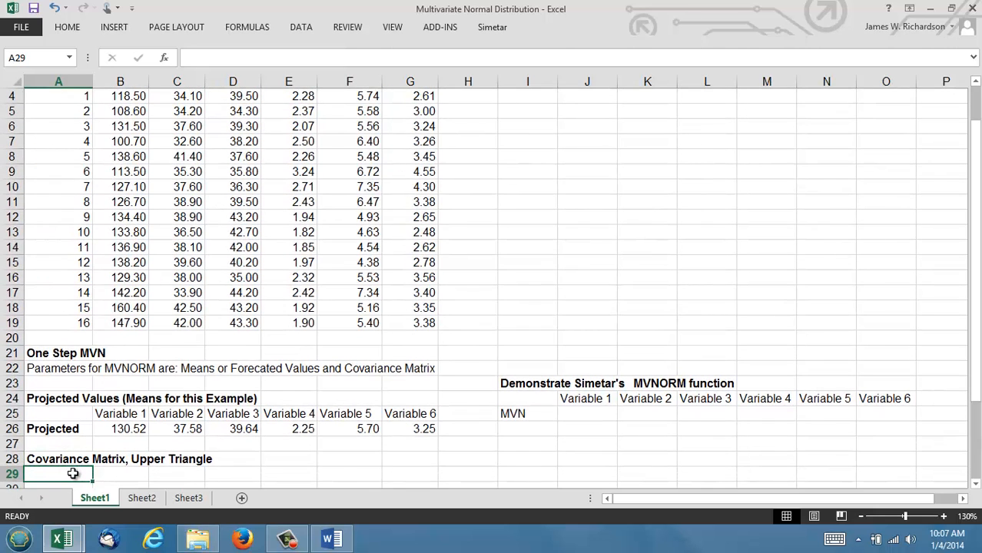
click(492, 29)
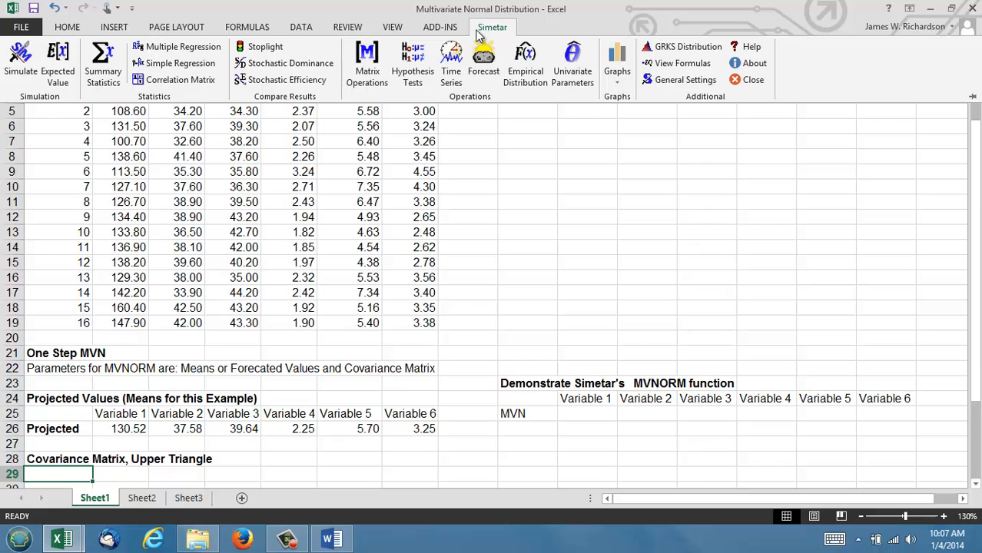
click(159, 81)
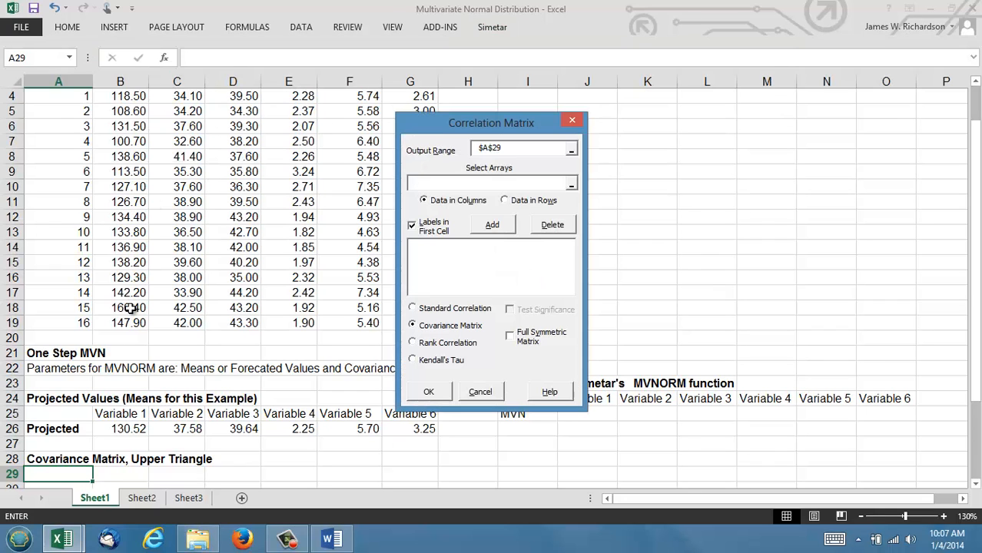
drag(125, 320, 425, 114)
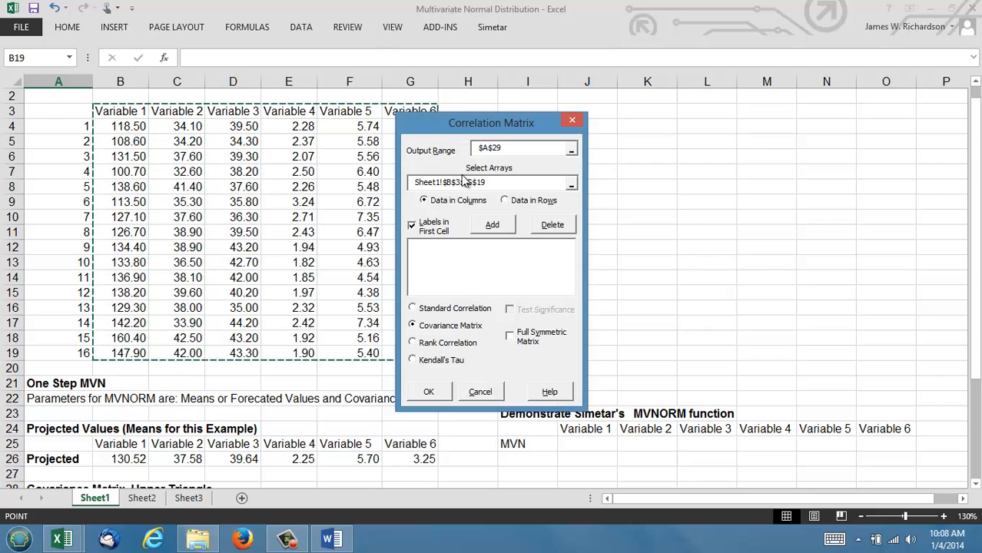
click(492, 226)
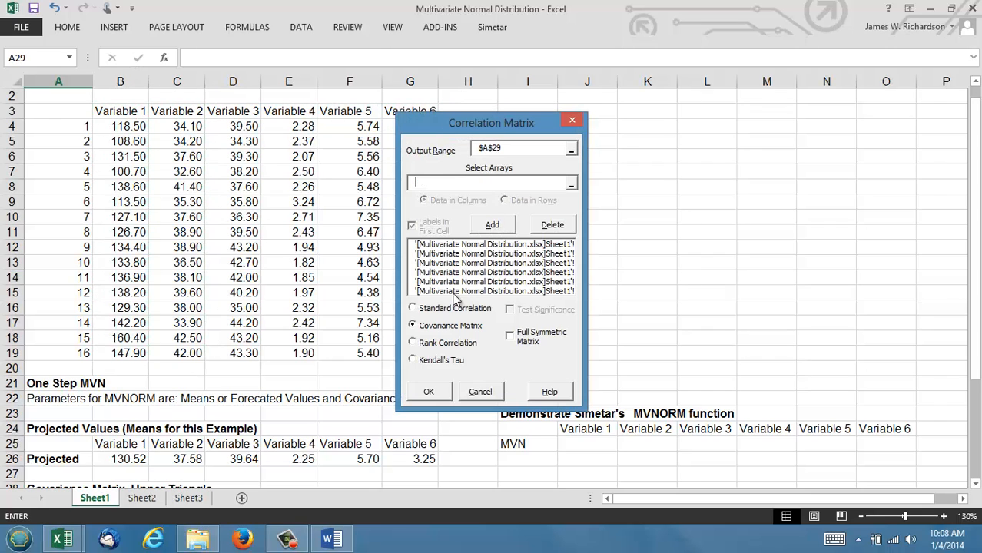
click(414, 327)
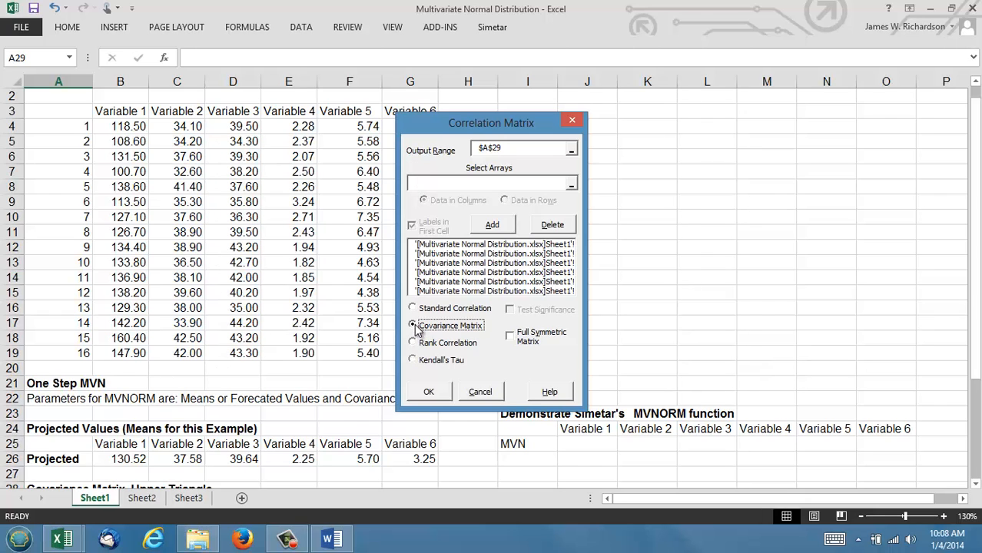
click(428, 392)
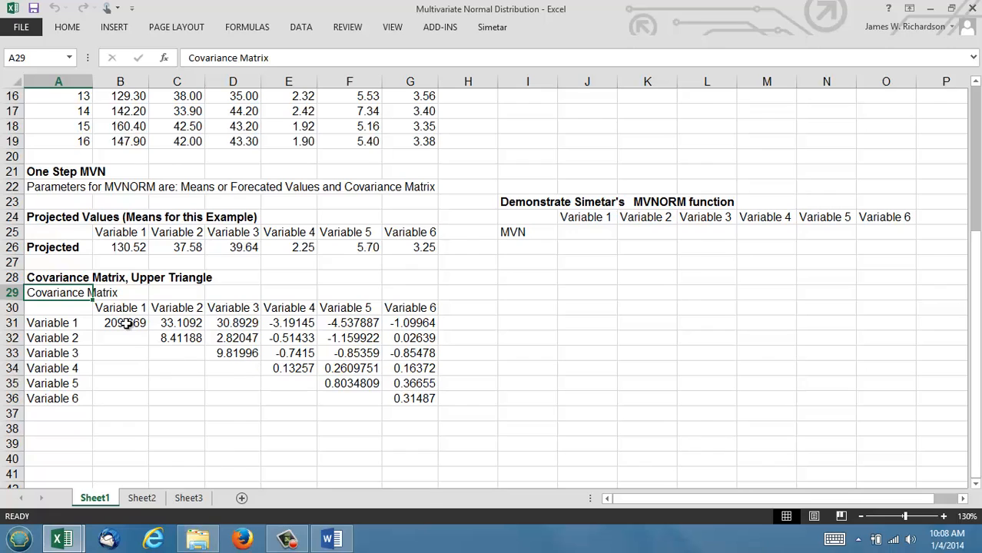
drag(123, 323, 415, 408)
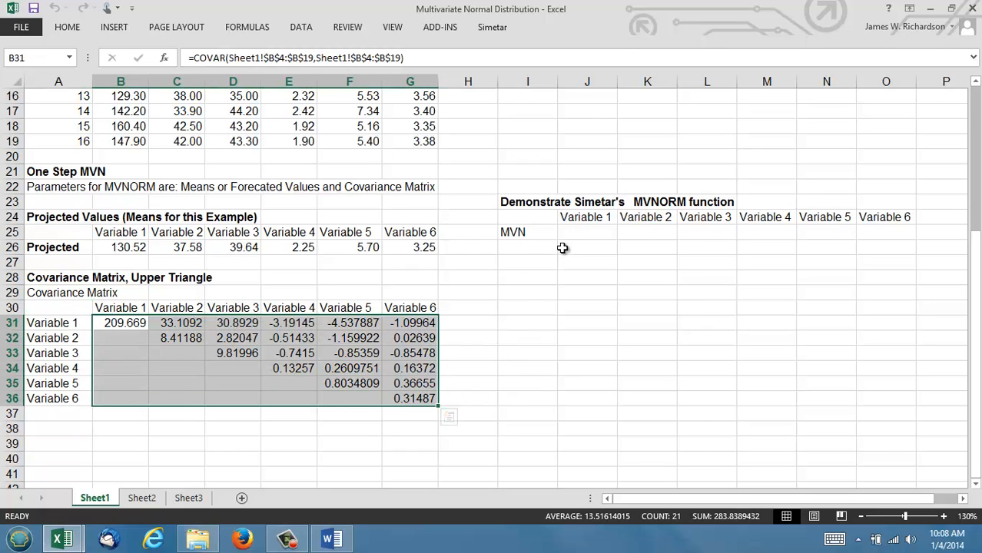
Start an MVNORM formula across J25:O25 in the MVN row and bring up its function arguments
click(576, 231)
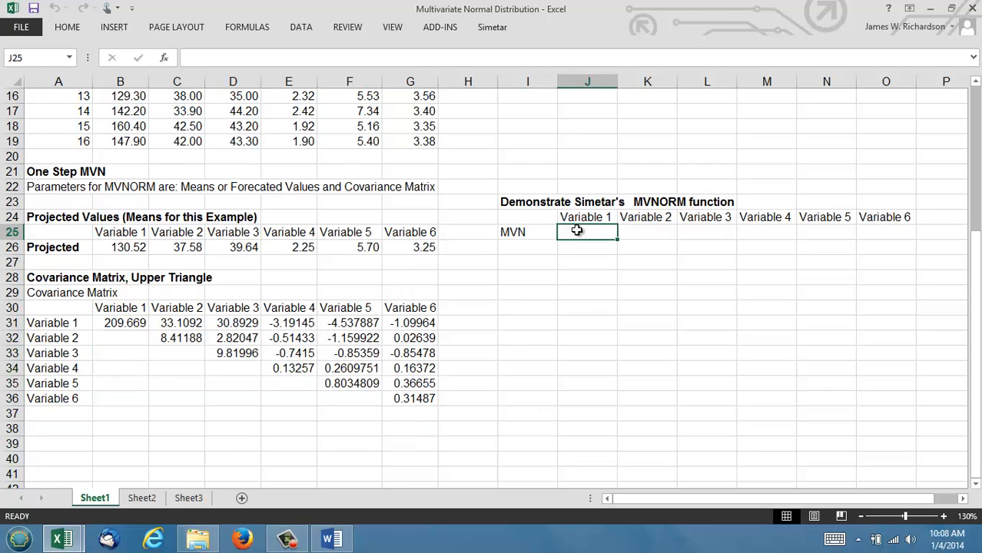
key(shift+Right)
key(shift+Right)
key(shift+Right)
key(shift+Right)
key(shift+Right)
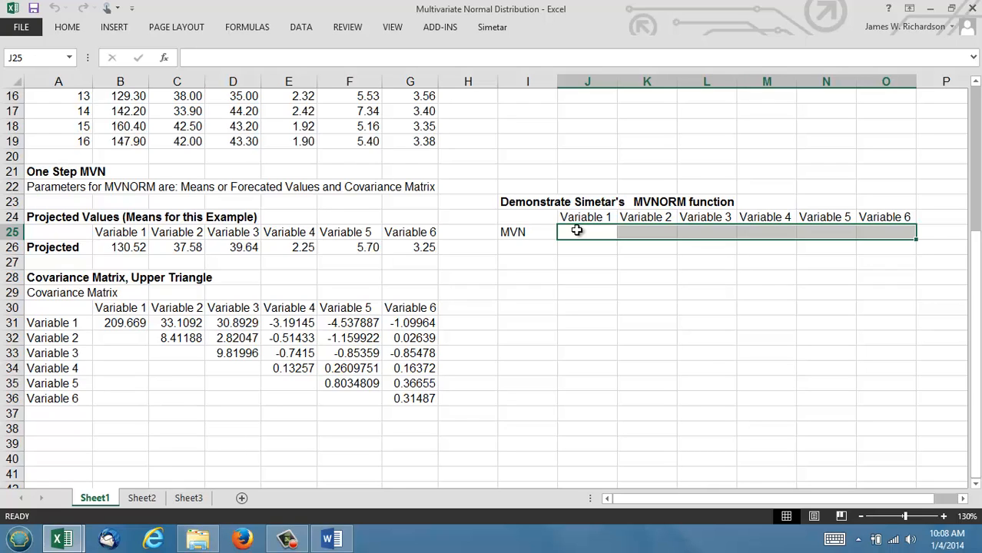
text(=)
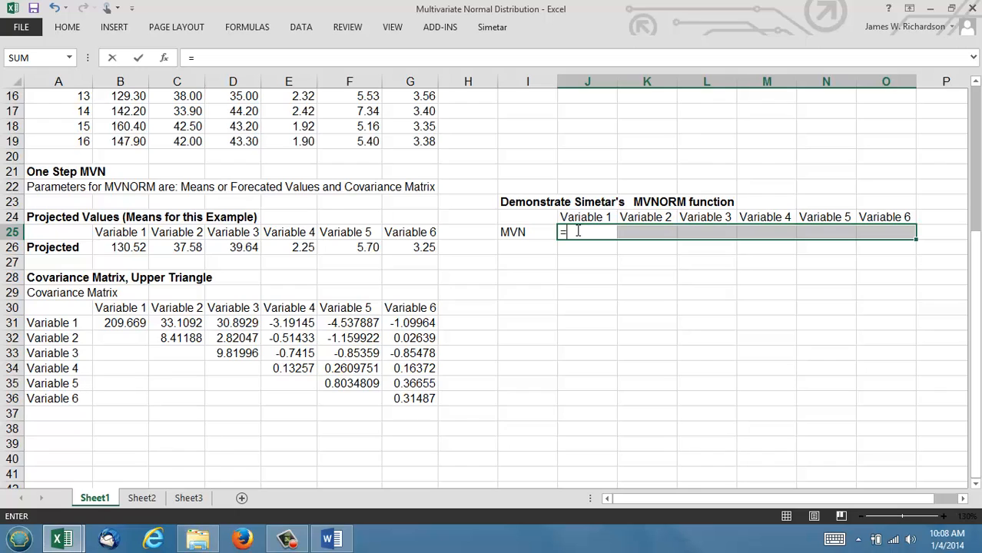
text(MVNOR)
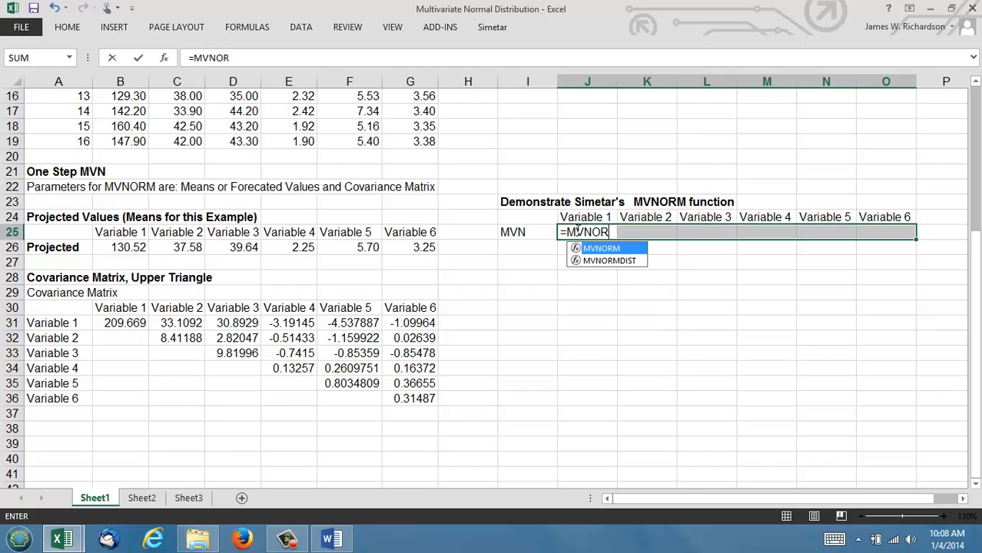
text(M()
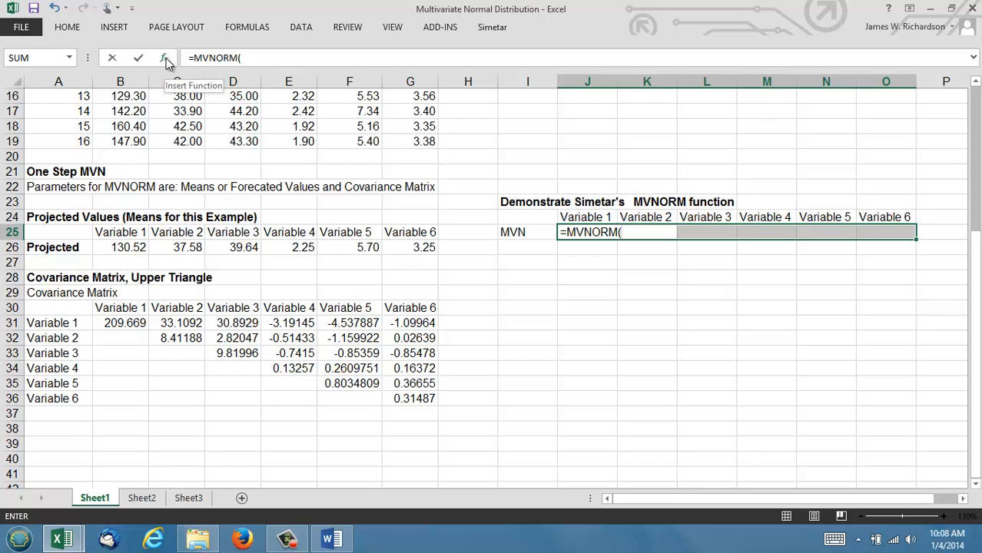
click(164, 58)
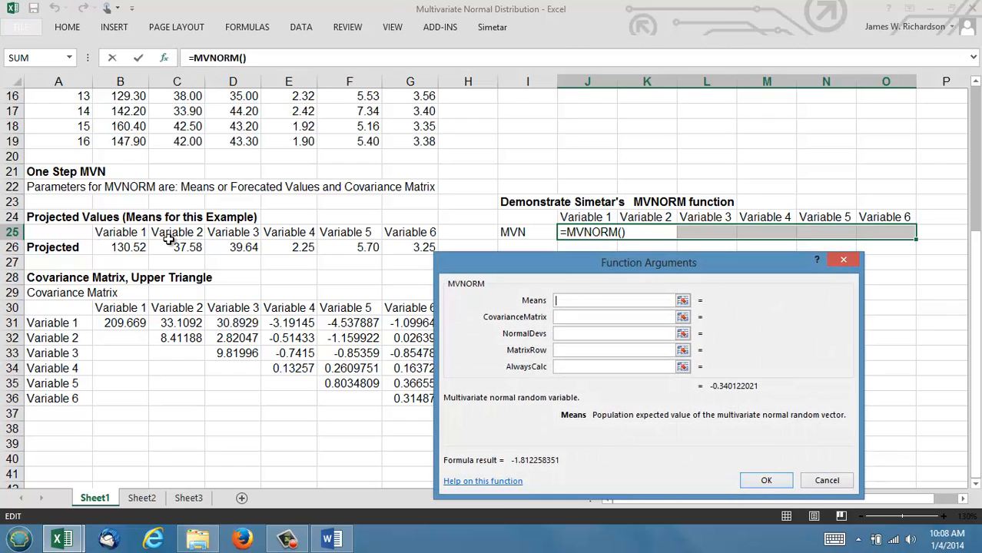
Set MVNORM's Means to B26:G26, CovarianceMatrix to B31:G36 and AlwaysCalc to TRUE, and enter it as an array formula
drag(123, 245, 416, 248)
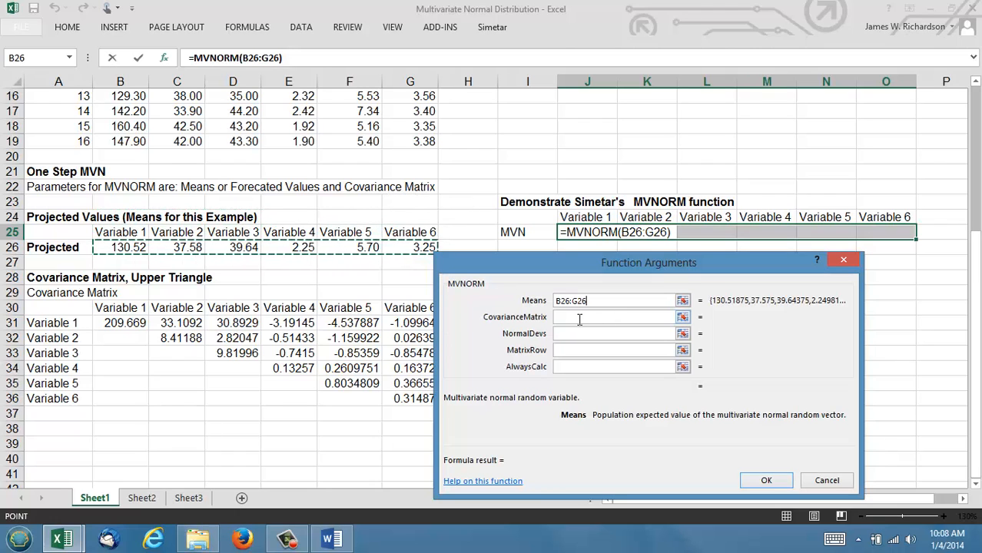
click(580, 318)
drag(123, 324, 407, 398)
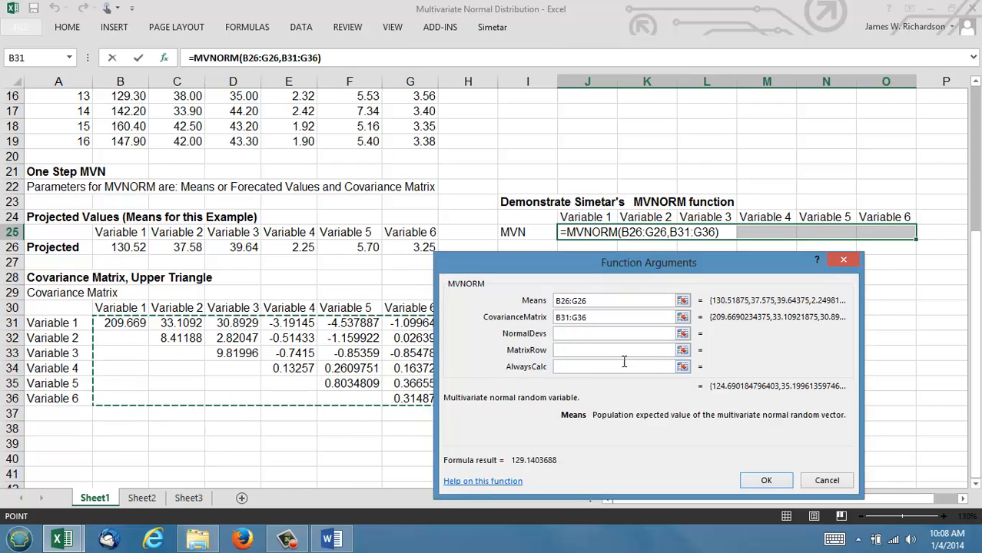
click(573, 368)
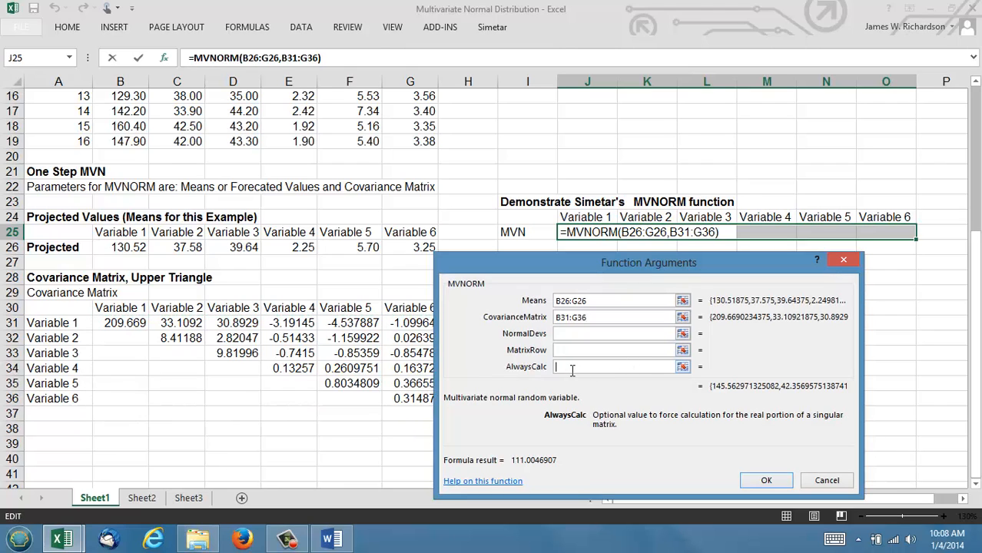
text(TRUE)
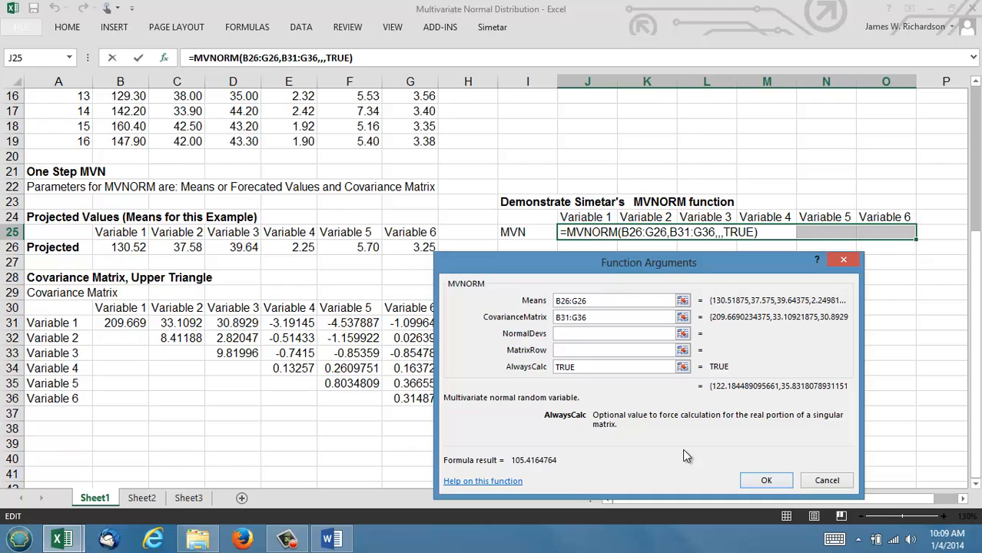
key(ctrl+shift+Return)
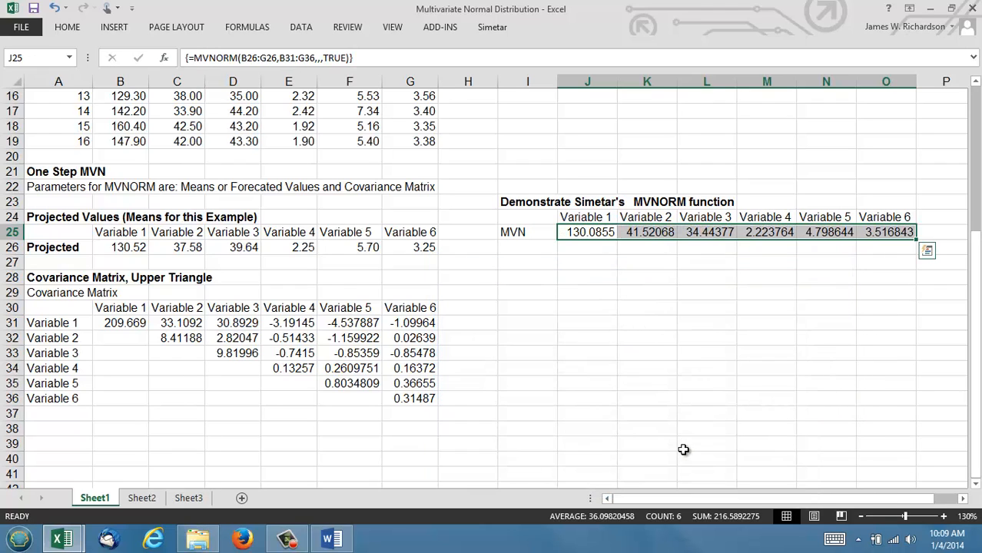
Recalculate the worksheet repeatedly to examine how the simulated MVN values for the six variables vary
key(F9)
key(F9)
key(F9)
key(F9)
key(F9)
key(F9)
key(F9)
key(F9)
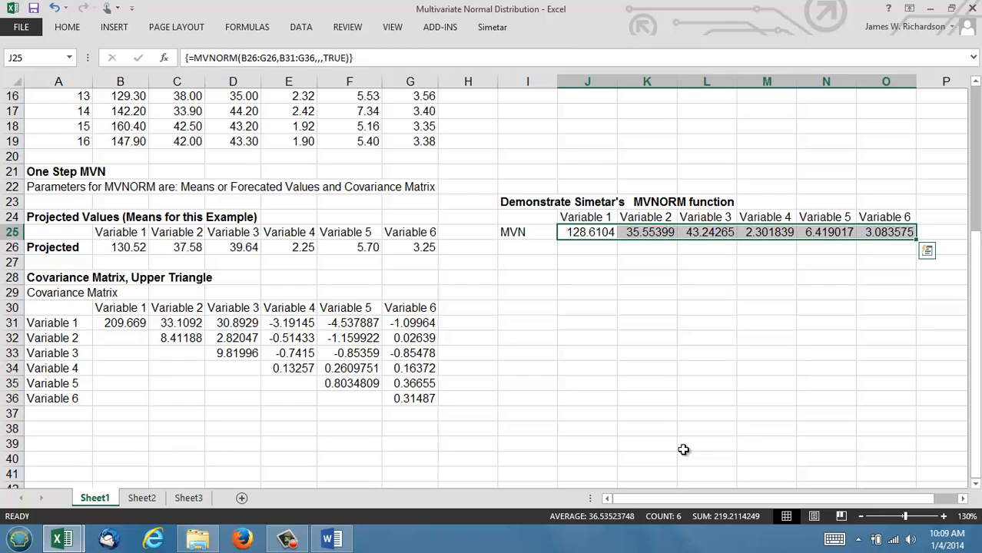
key(F9)
key(F9)
key(F9)
key(F9)
key(F9)
key(F9)
key(F9)
key(F9)
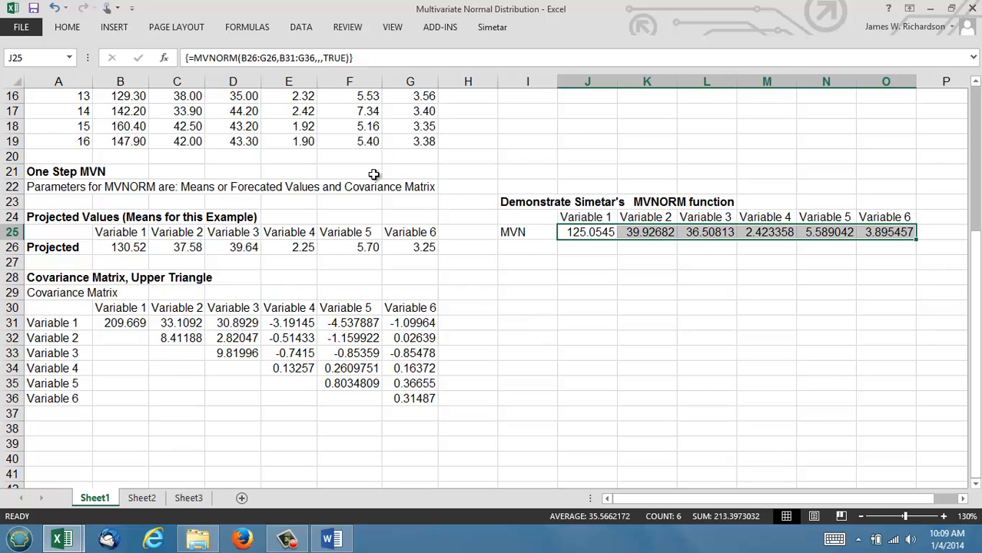
Clear all previously listed output variables from Simetar's Simulation Engine
click(487, 27)
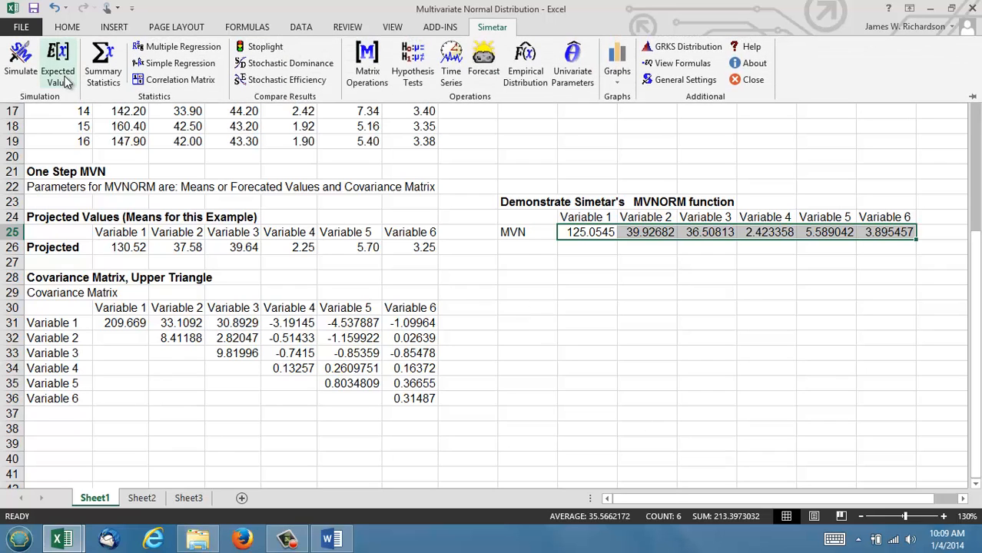
click(26, 58)
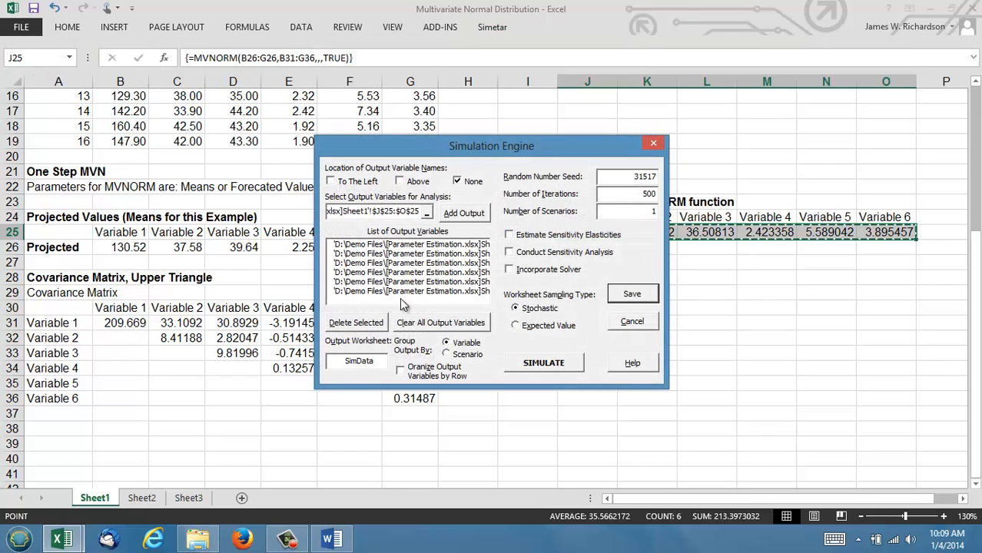
click(410, 326)
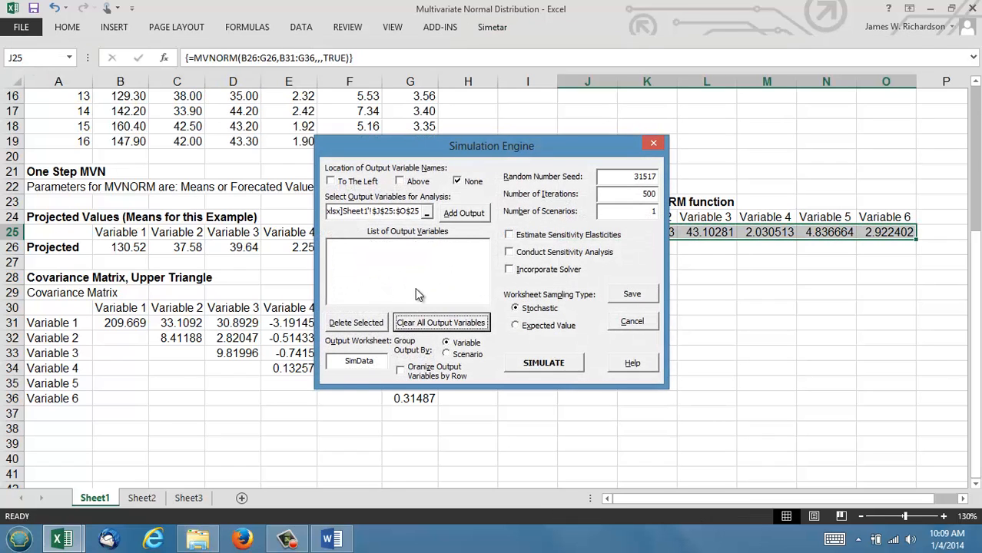
Add J25:O25 as simulation outputs with names taken from the left and above, and run the stochastic simulation
click(331, 182)
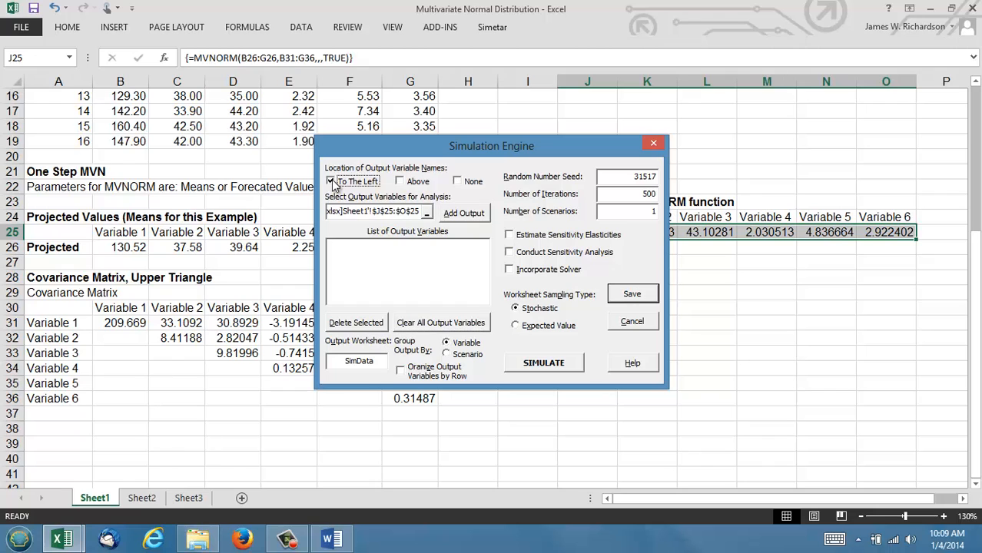
click(400, 182)
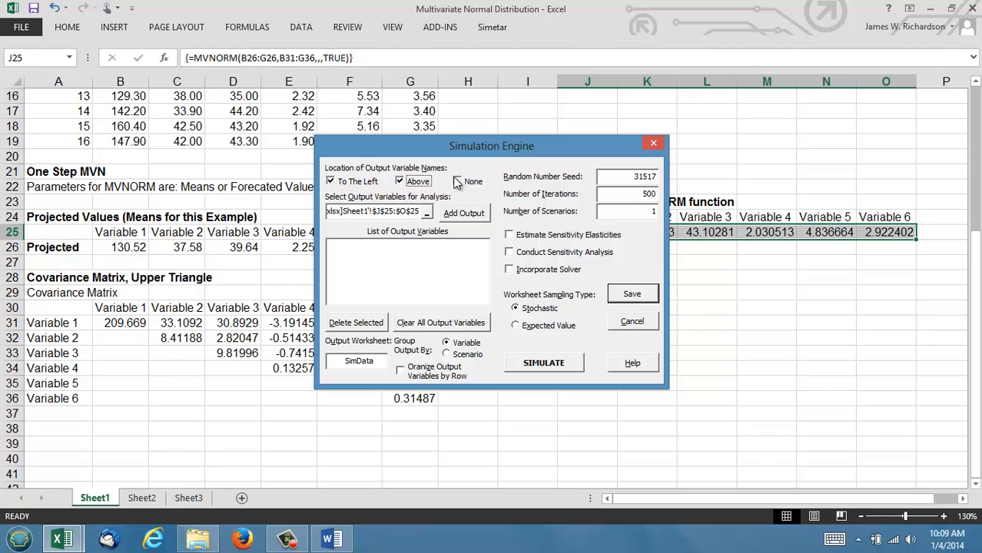
drag(470, 146, 268, 137)
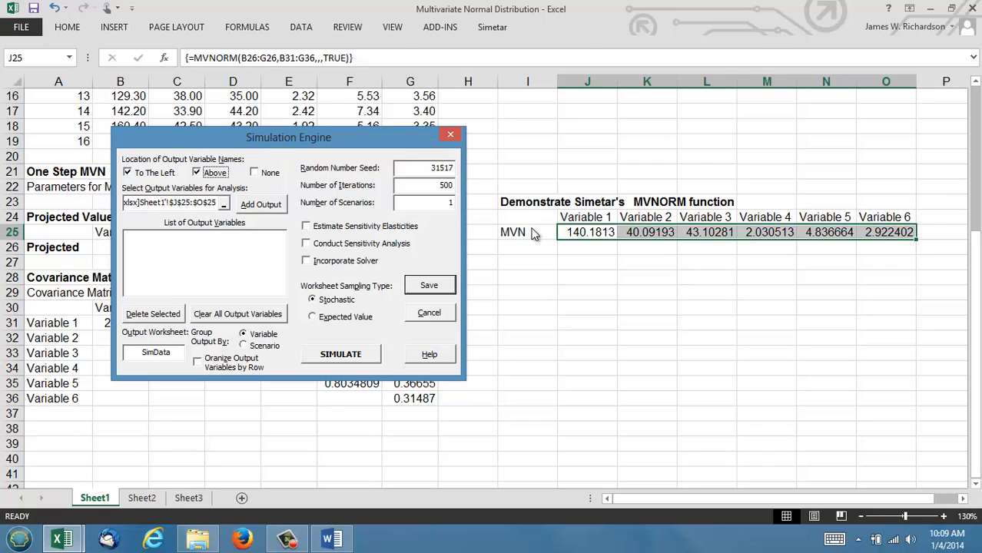
click(269, 207)
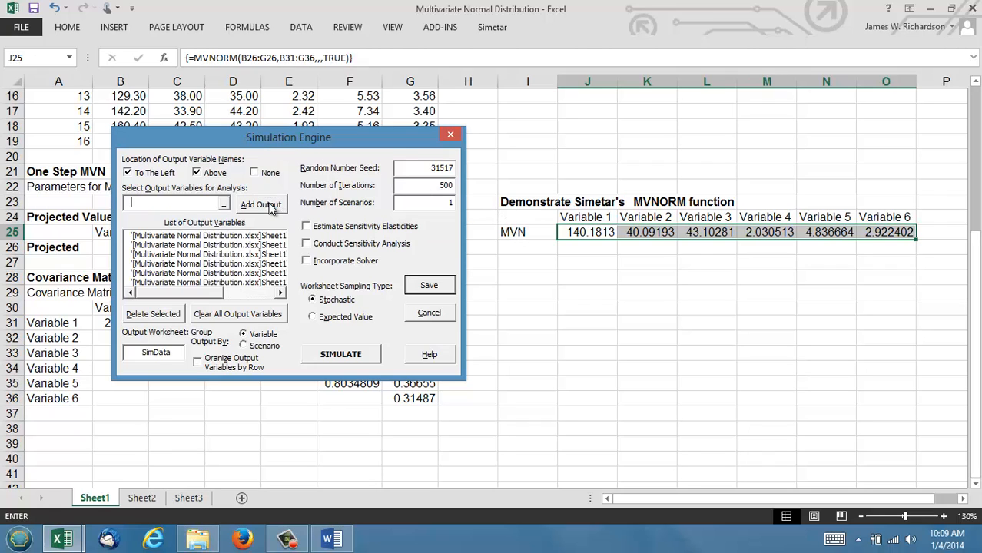
click(336, 354)
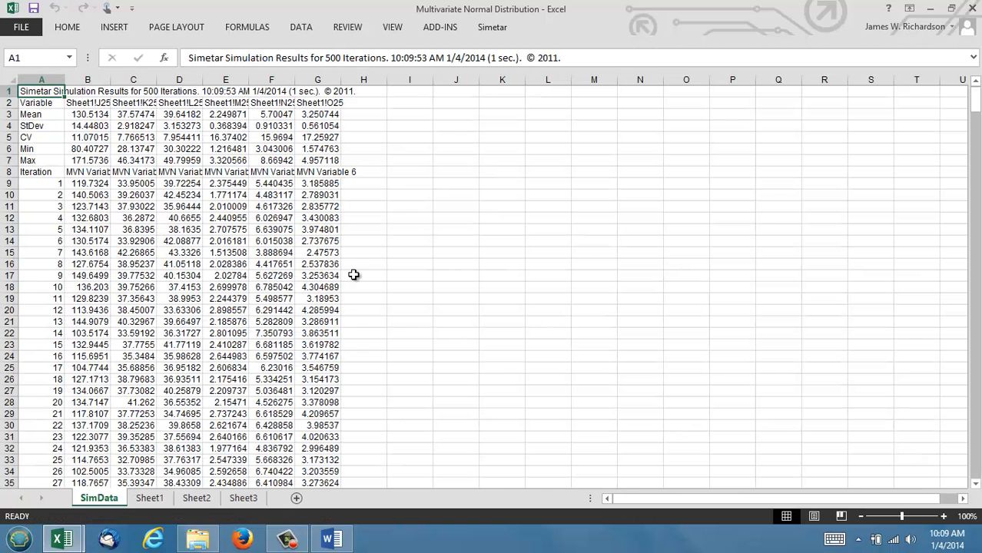
Widen columns B through G of the SimData sheet to fit their contents
click(418, 159)
click(143, 183)
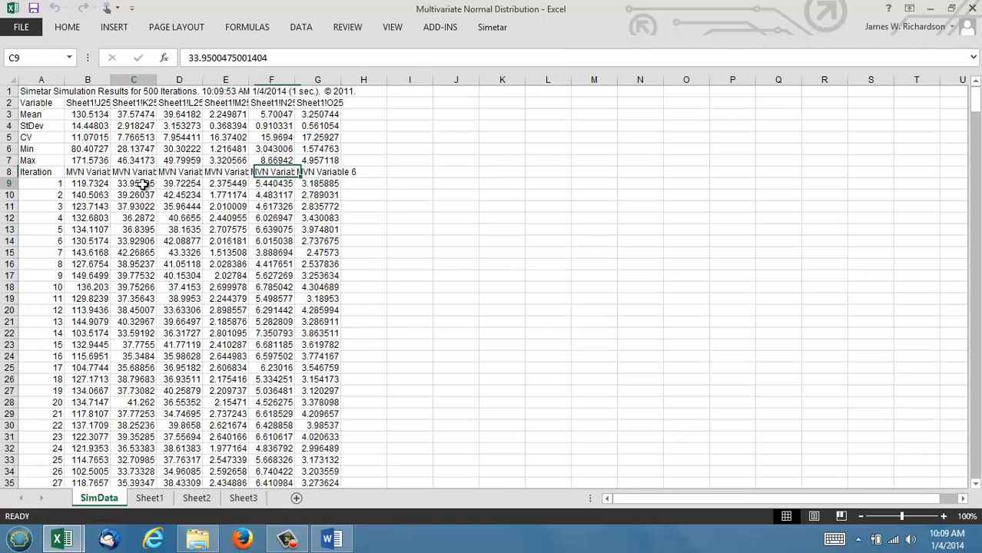
key(Down)
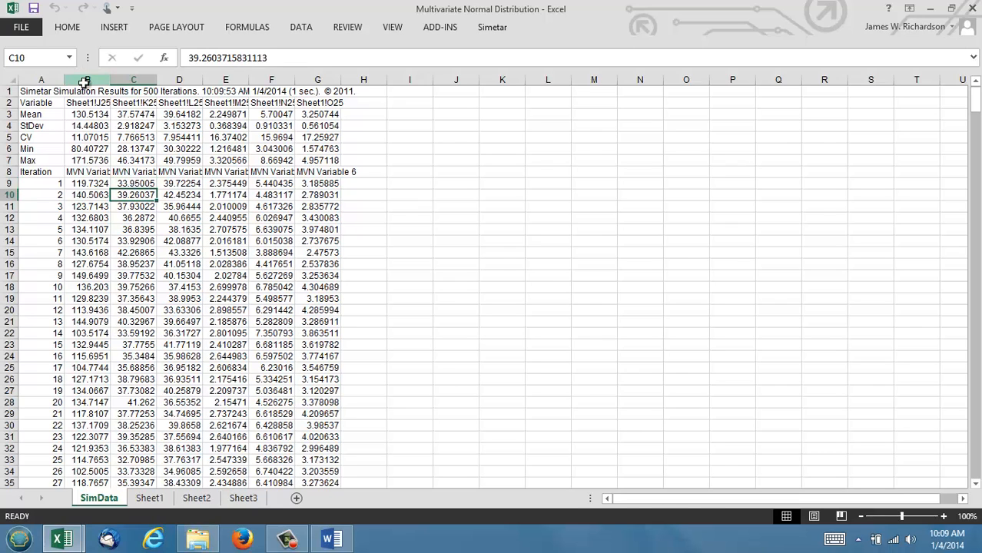
drag(85, 80, 384, 79)
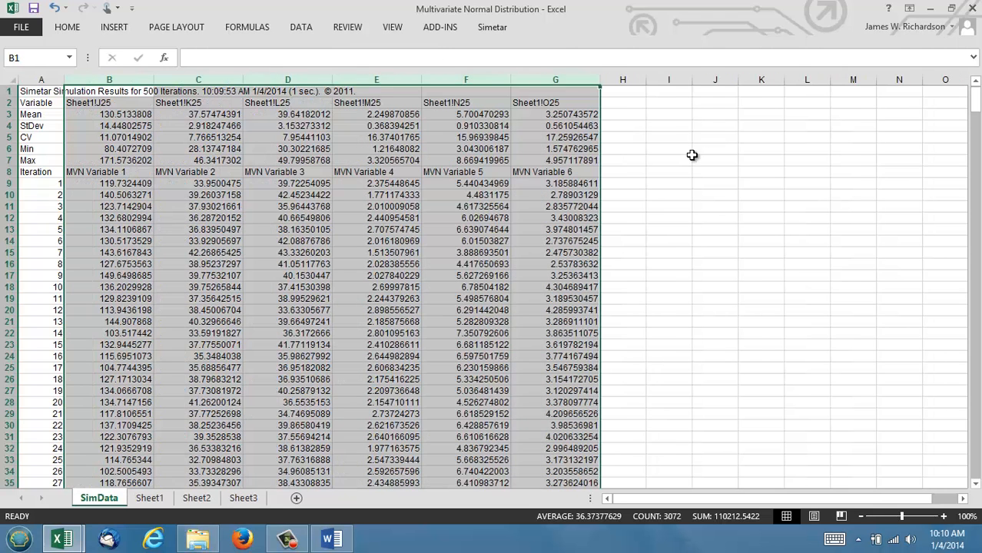
Open Simetar's hypothesis testing for comparing two series, with the output range at J7 of the SimData sheet
click(692, 157)
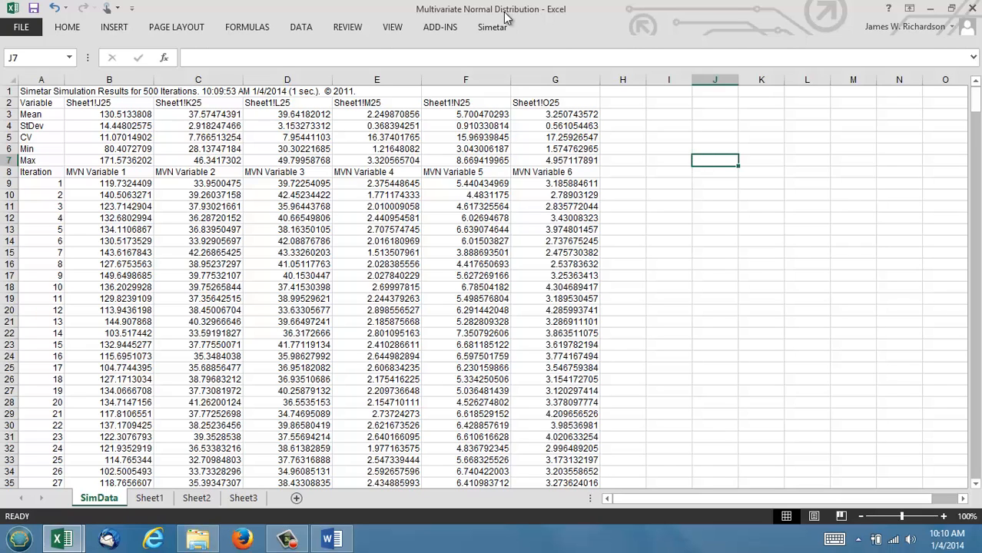
right_click(490, 33)
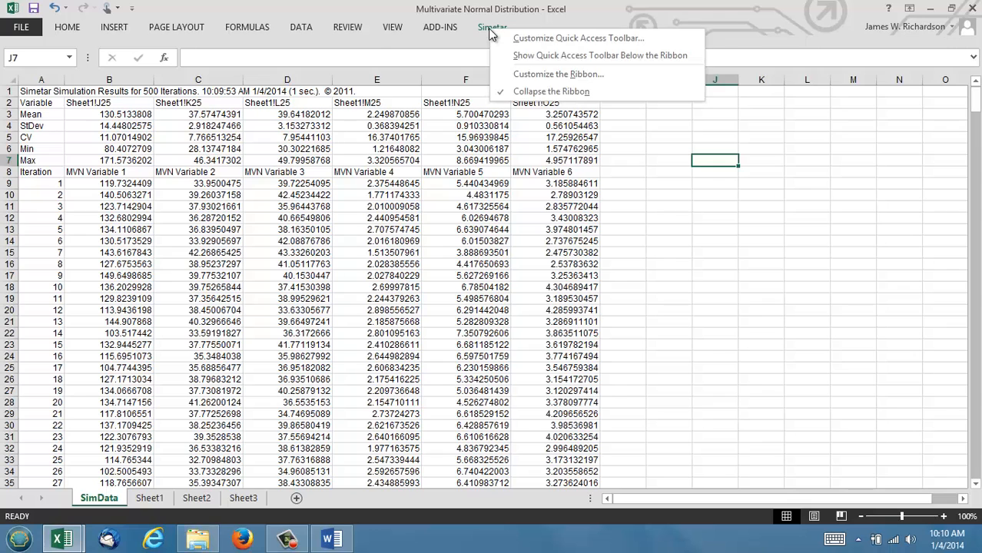
click(484, 31)
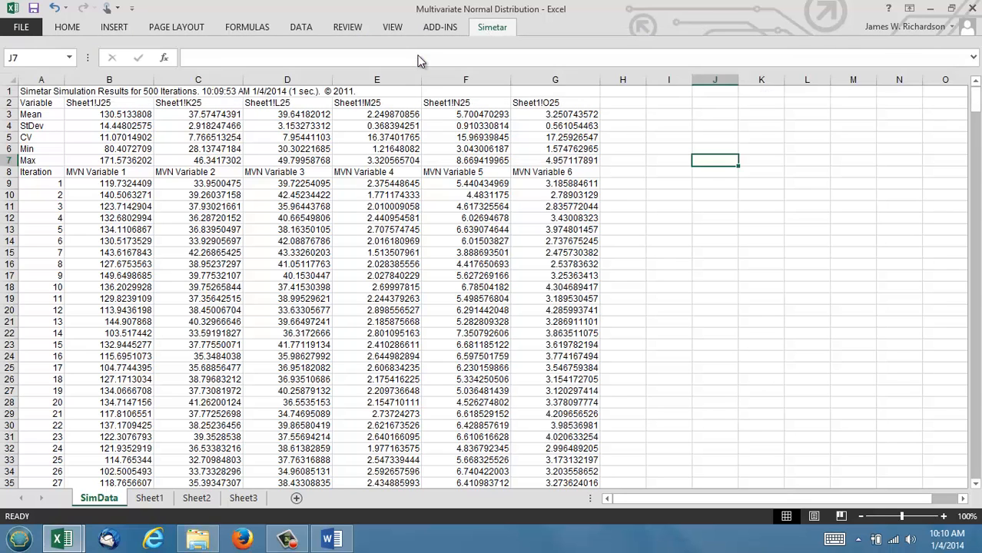
click(415, 63)
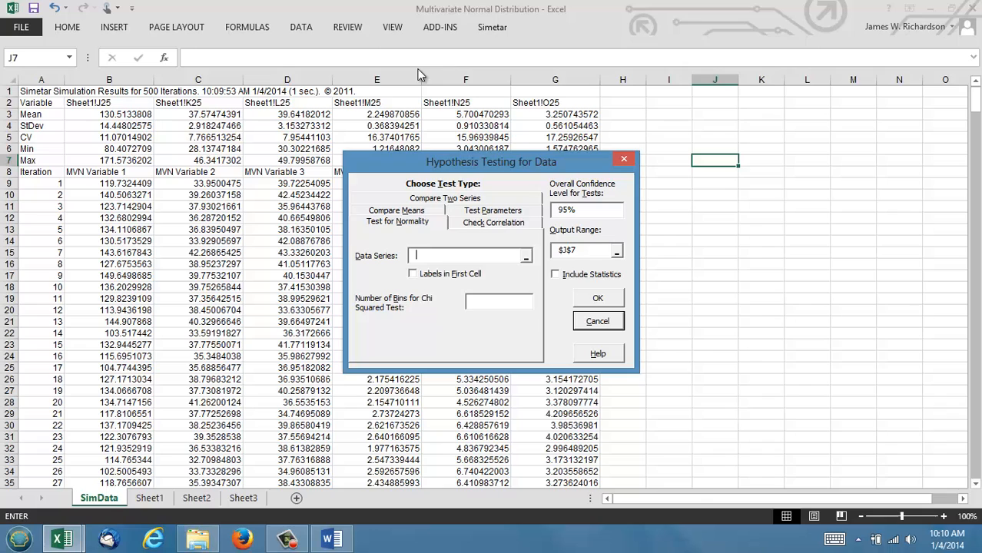
click(441, 200)
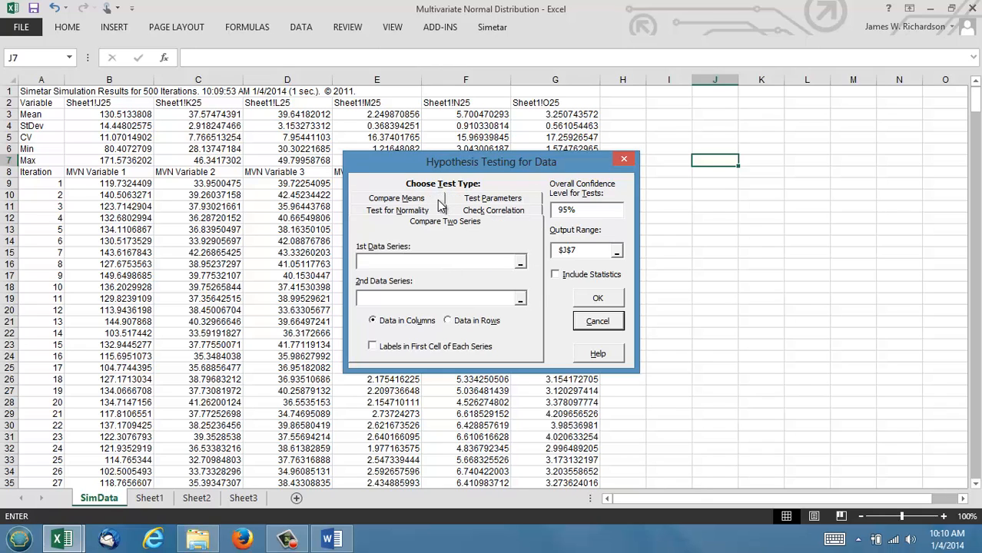
Set the first data series to the historical data with variable labels in Sheet1!B3:G19
click(520, 264)
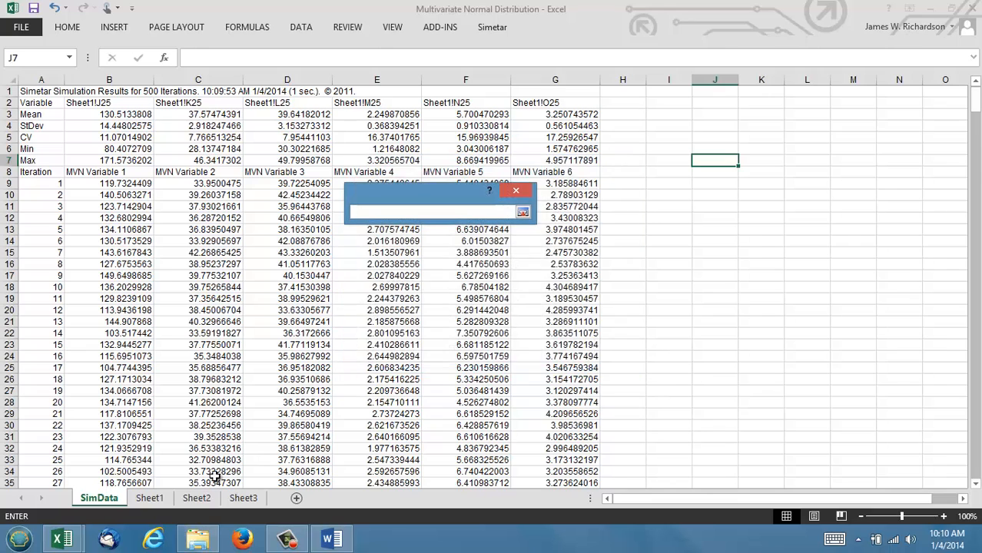
click(151, 499)
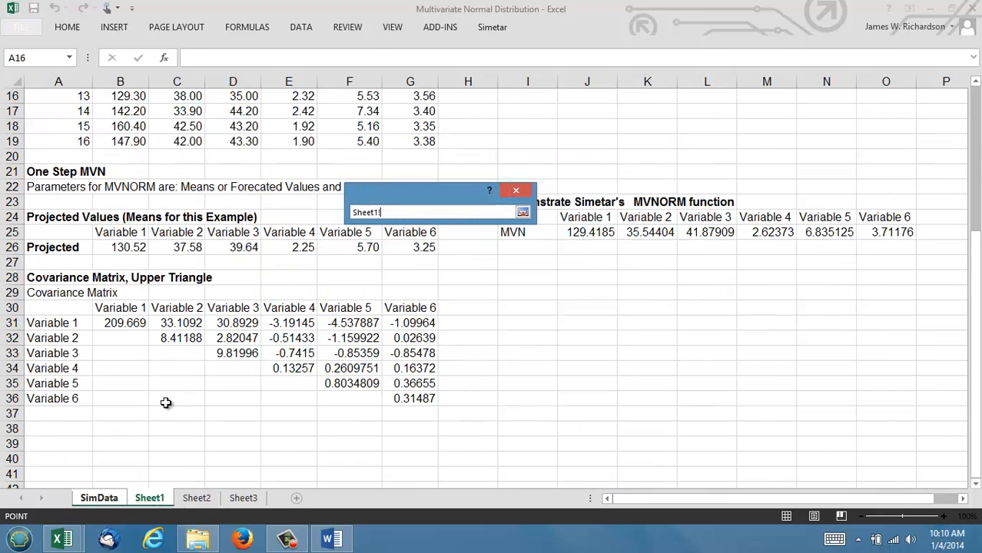
click(420, 146)
drag(343, 141, 119, 115)
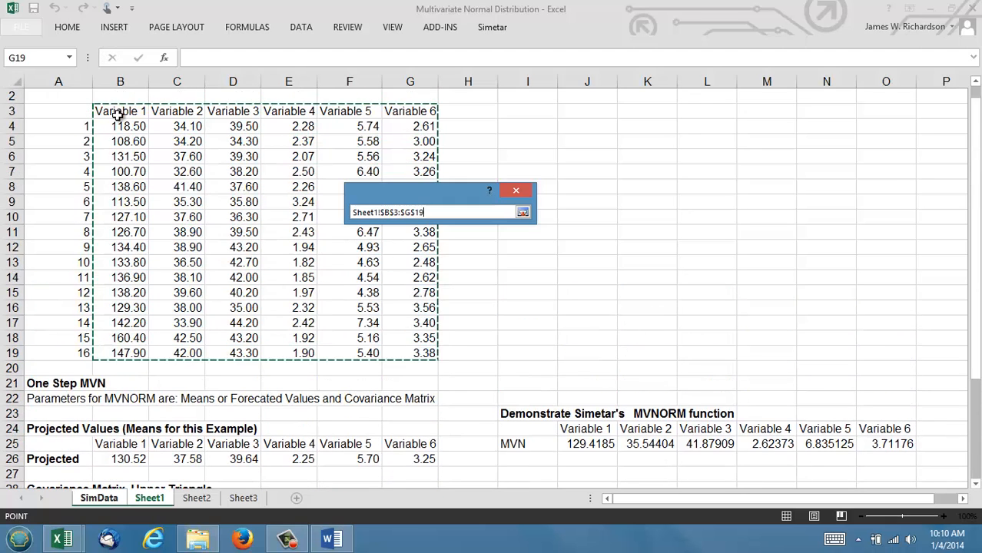
click(522, 213)
Set the second data series to SimData!B8:G508, mark labels in the first cells, and run the 95% comparison test
click(523, 306)
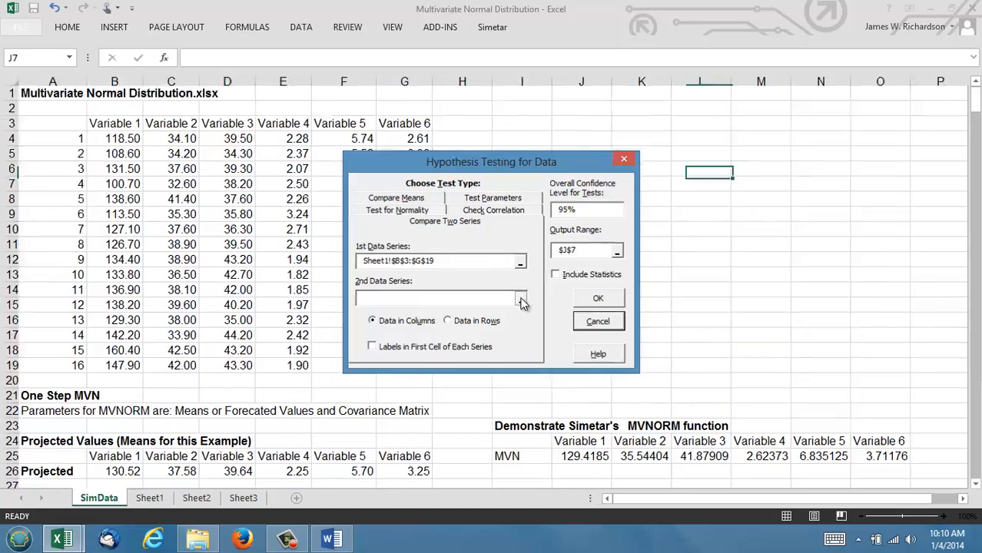
drag(83, 172, 591, 426)
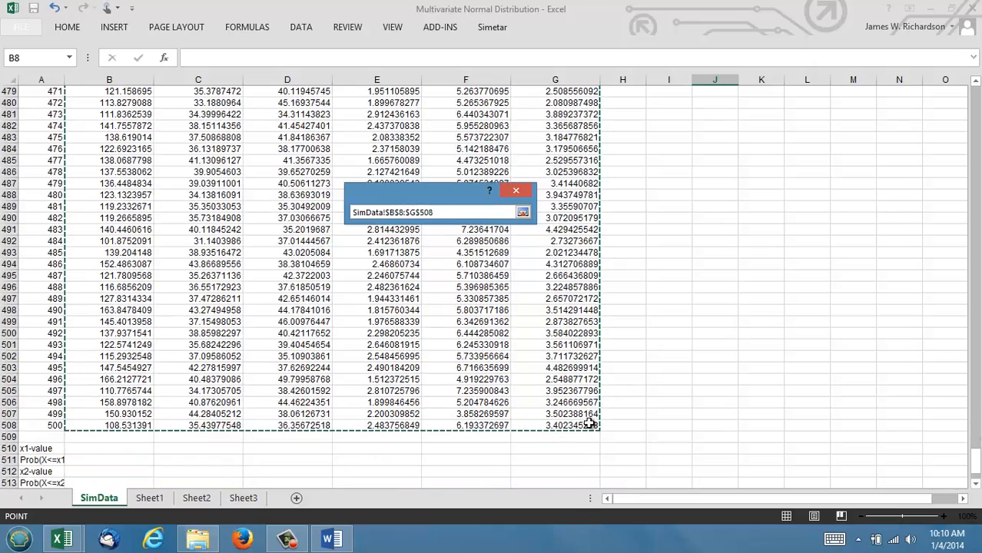
click(522, 213)
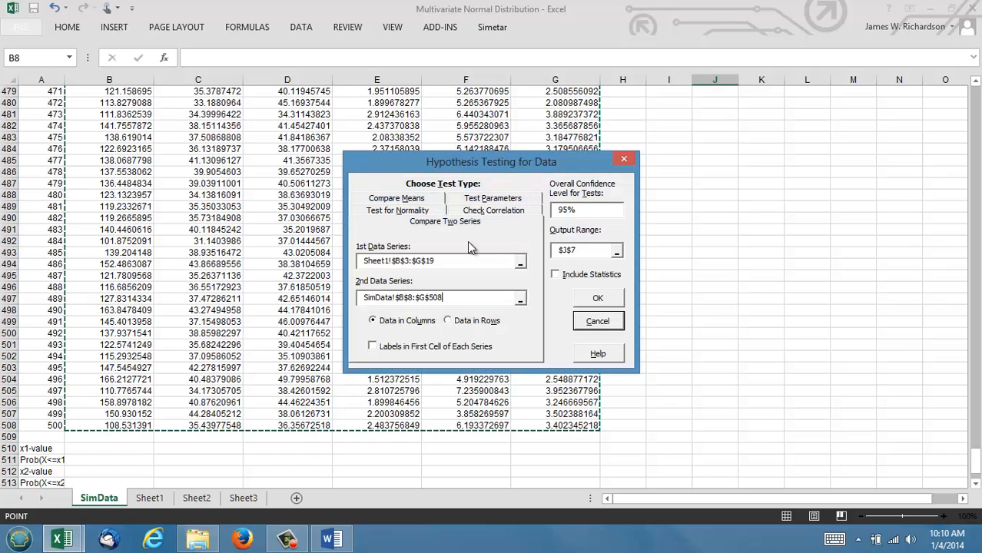
click(380, 350)
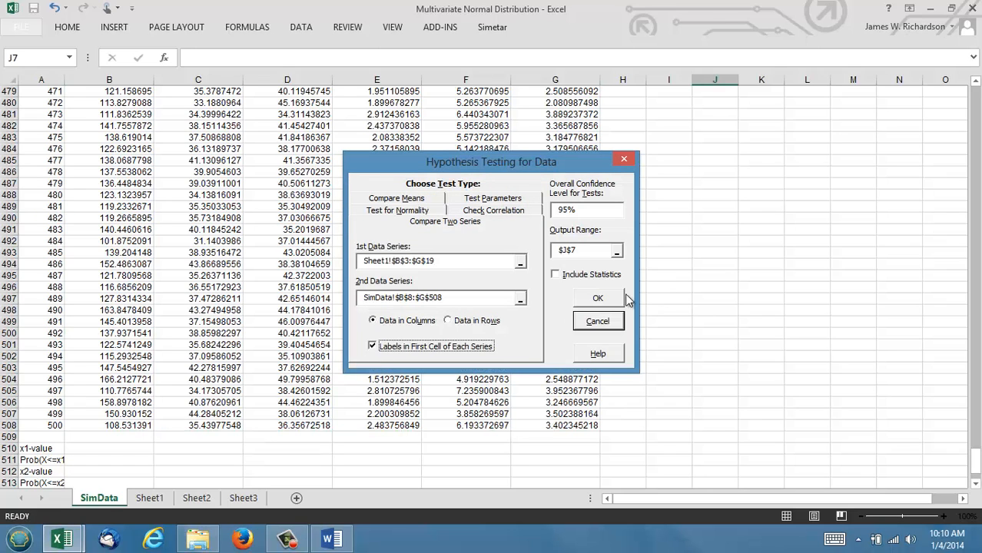
click(597, 299)
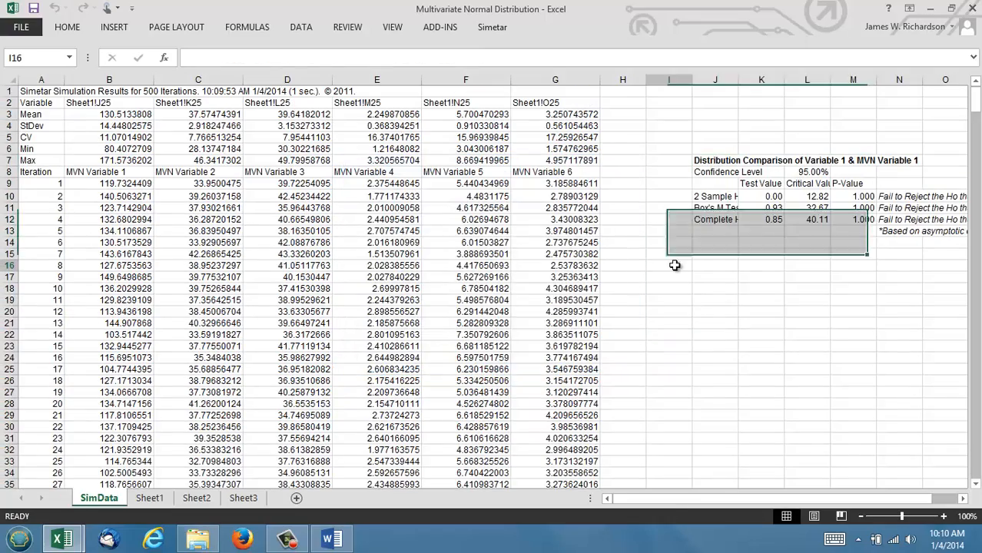
Widen column J of the SimData sheet to fit the test names in the distribution comparison table
click(673, 265)
key(Right)
key(Right)
key(Right)
key(Right)
key(Right)
key(Right)
key(Right)
key(Right)
key(Right)
key(Right)
key(Right)
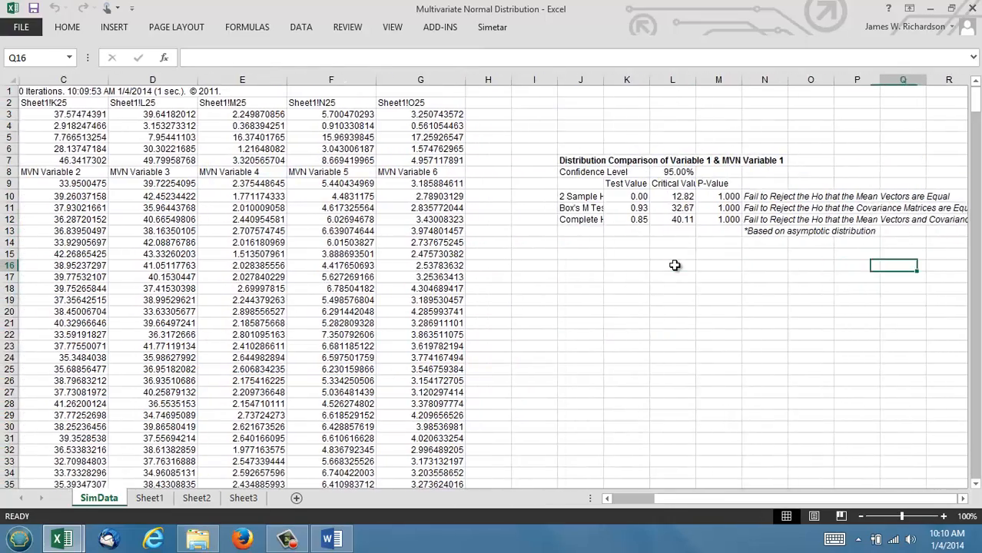
key(Right)
key(Right)
key(Right)
key(Right)
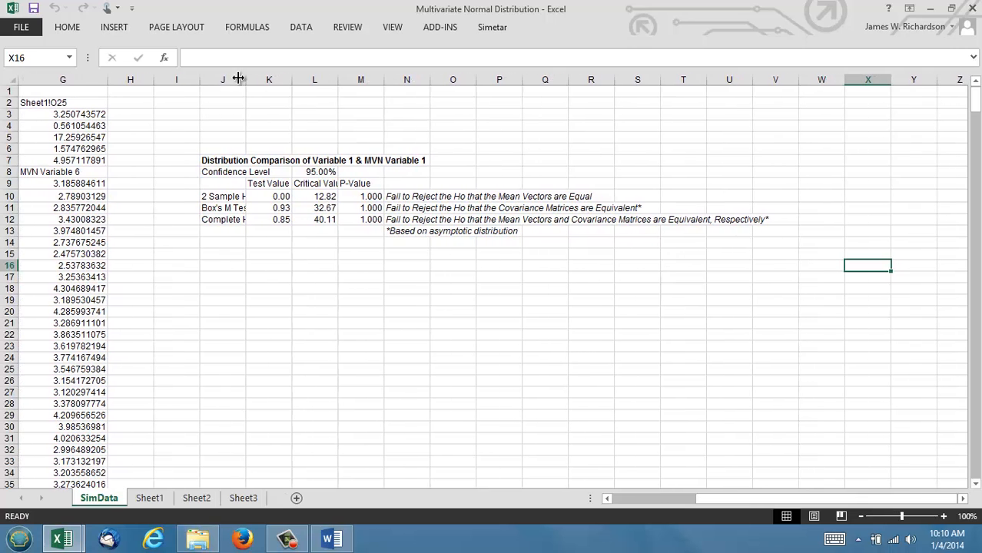
drag(244, 84, 324, 86)
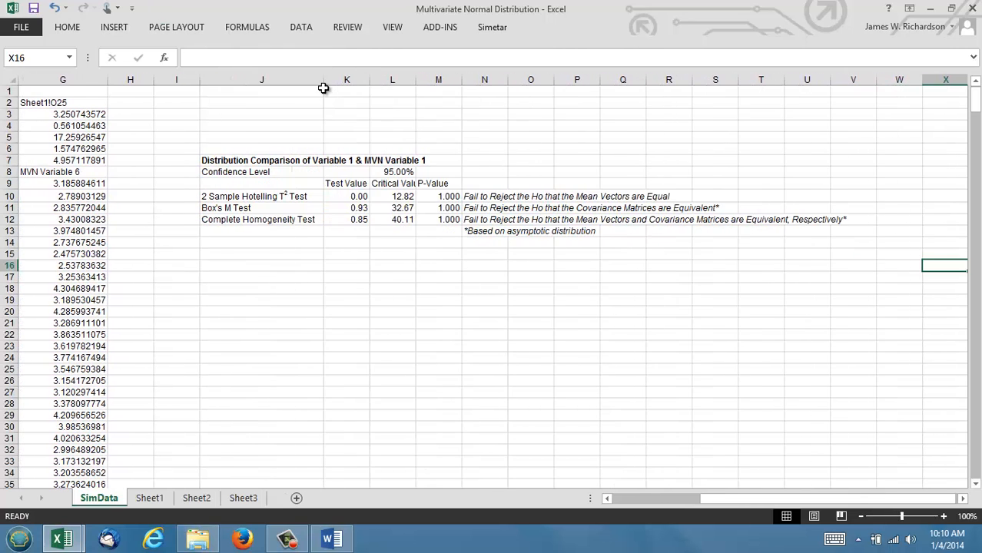
Examine the two-sample Hotelling T² test's value, critical value, p-value and conclusion on the mean vectors
click(242, 200)
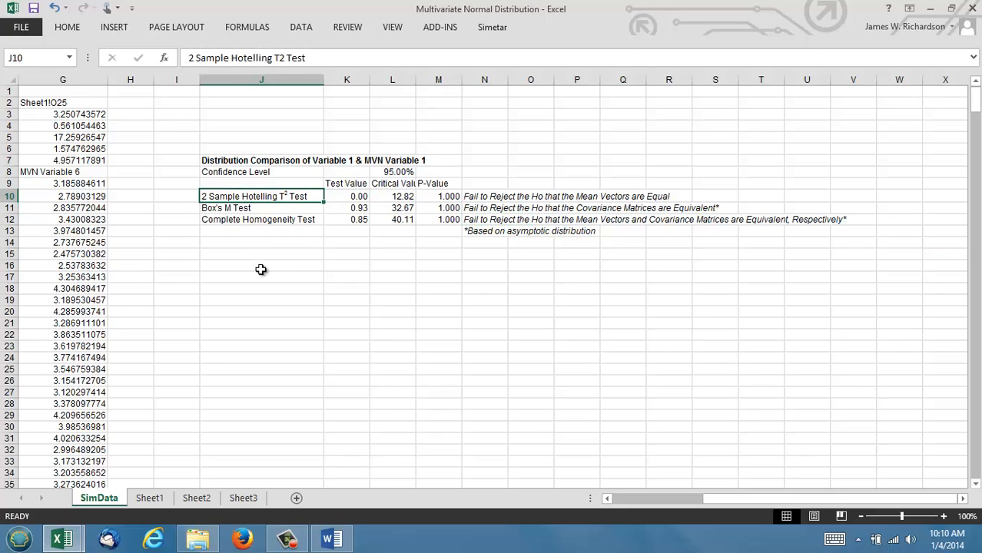
click(345, 196)
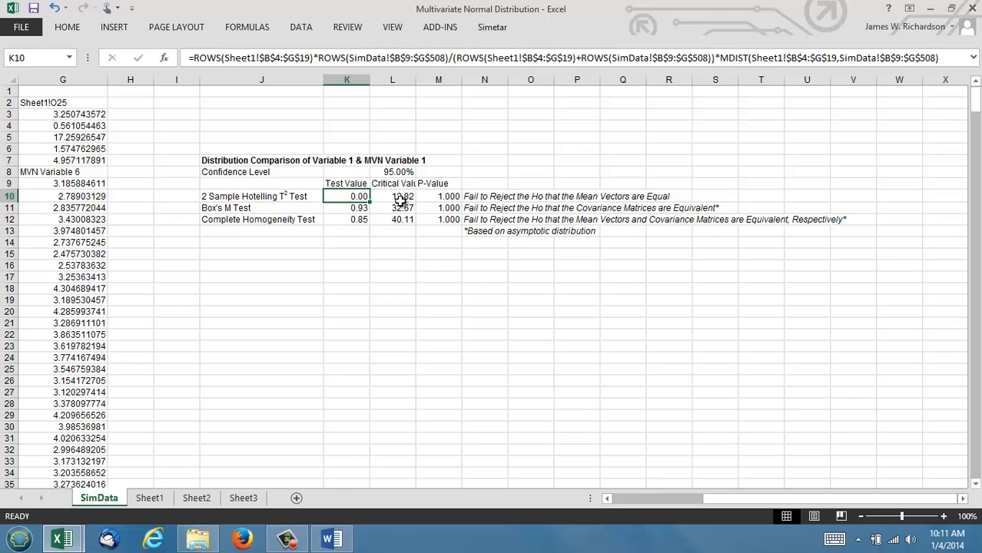
click(401, 198)
click(450, 196)
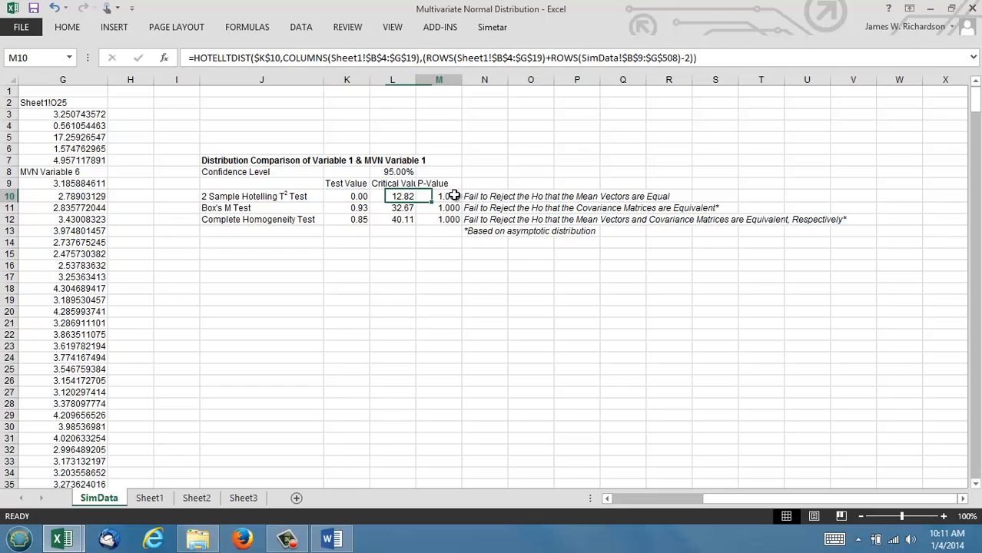
drag(440, 242, 434, 286)
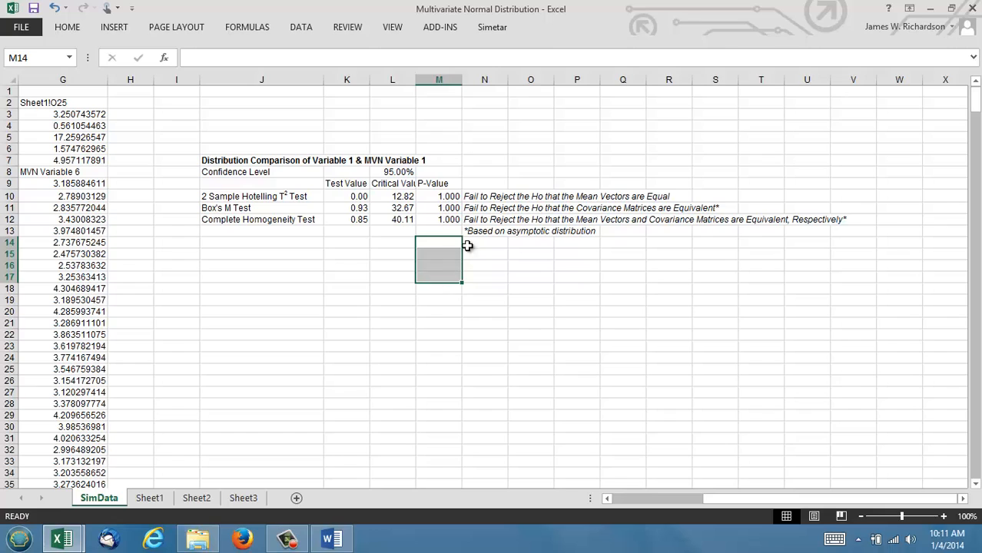
click(481, 197)
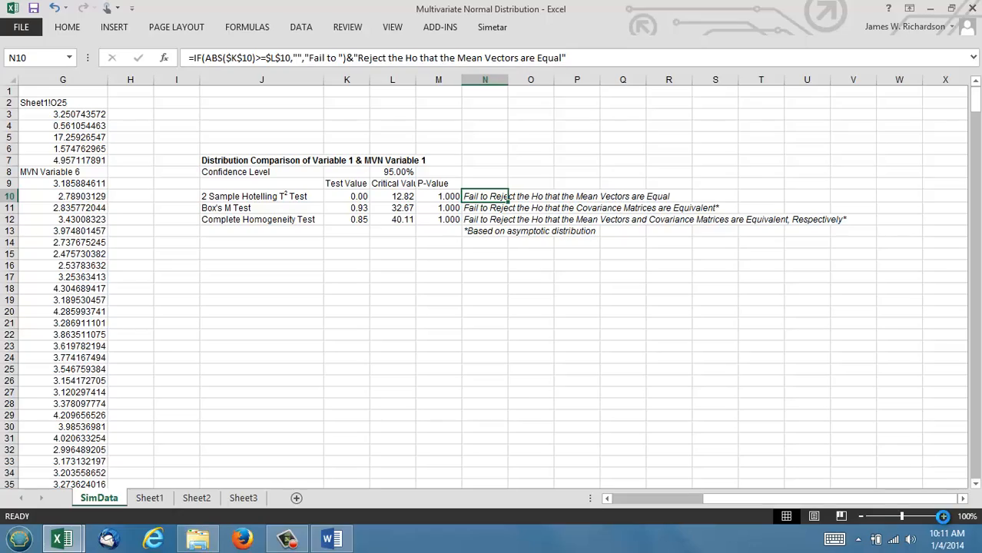
Enlarge the SimData sheet to 130% and examine the distribution comparison tests, including Box's M test on the covariance matrices
click(943, 516)
click(943, 516)
click(943, 516)
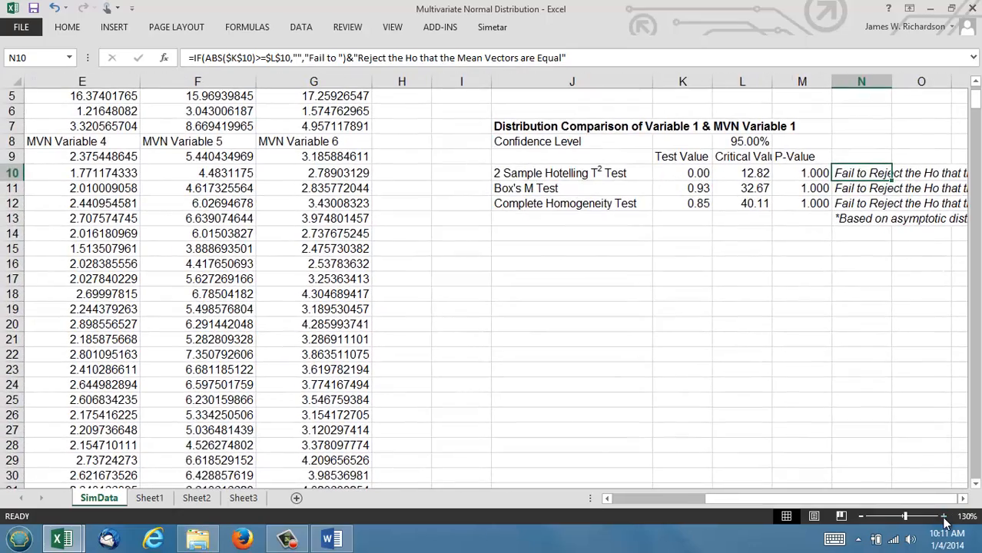
click(672, 274)
key(Right)
key(Right)
key(Right)
key(Right)
key(Right)
key(Right)
key(Right)
key(Right)
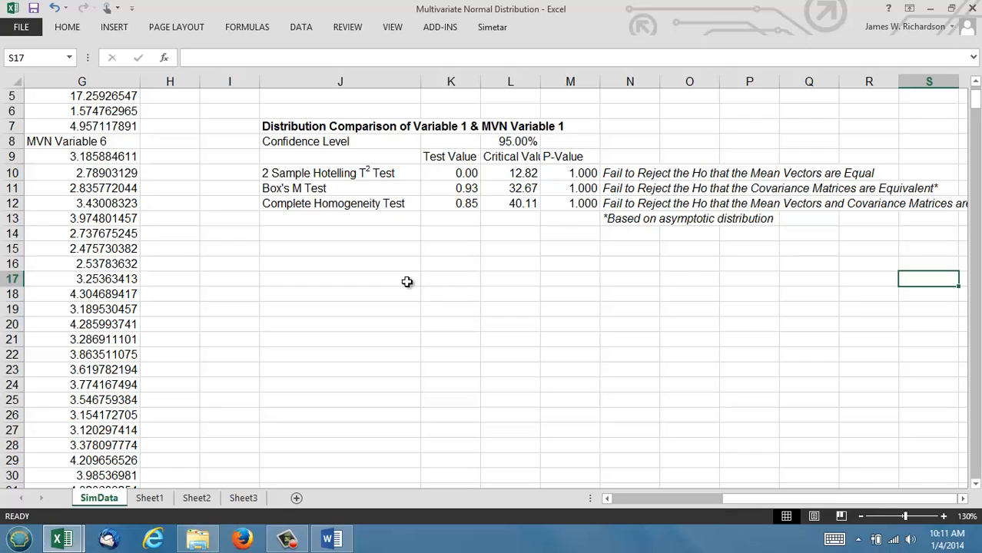
Examine the Complete Homogeneity Test row, including its full conclusion on the mean vectors and covariance matrices
click(346, 213)
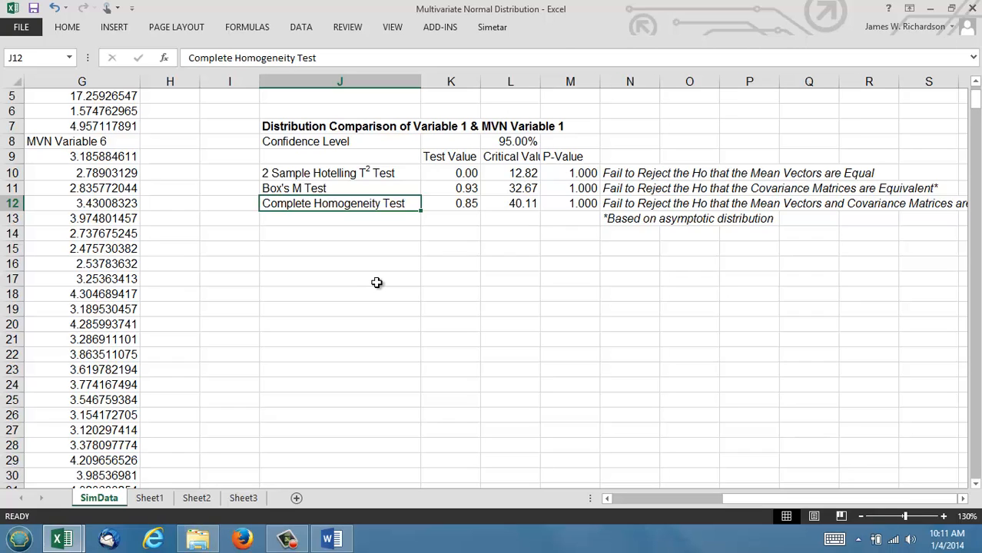
click(659, 206)
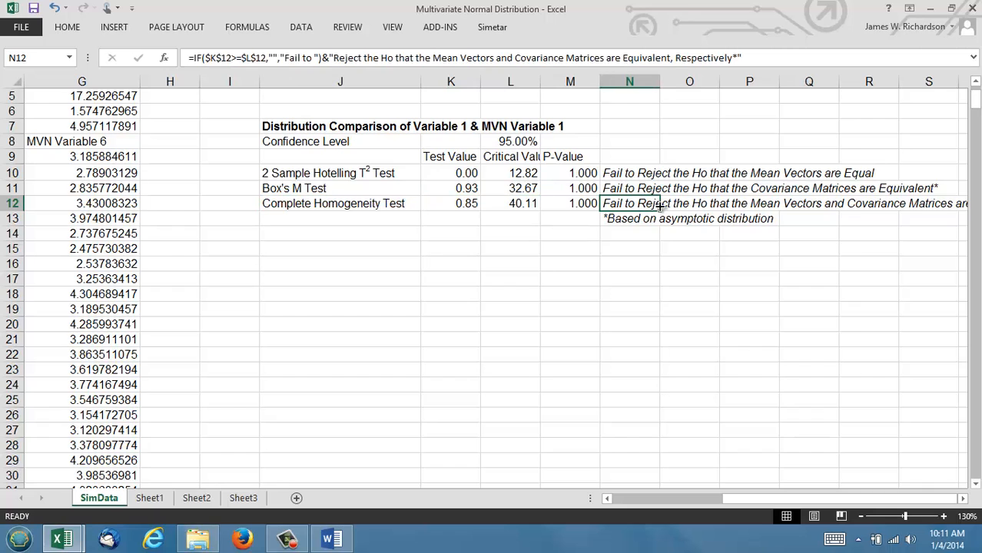
key(Right)
key(Right)
key(Right)
key(Right)
key(Right)
key(Right)
key(Right)
key(Right)
key(Right)
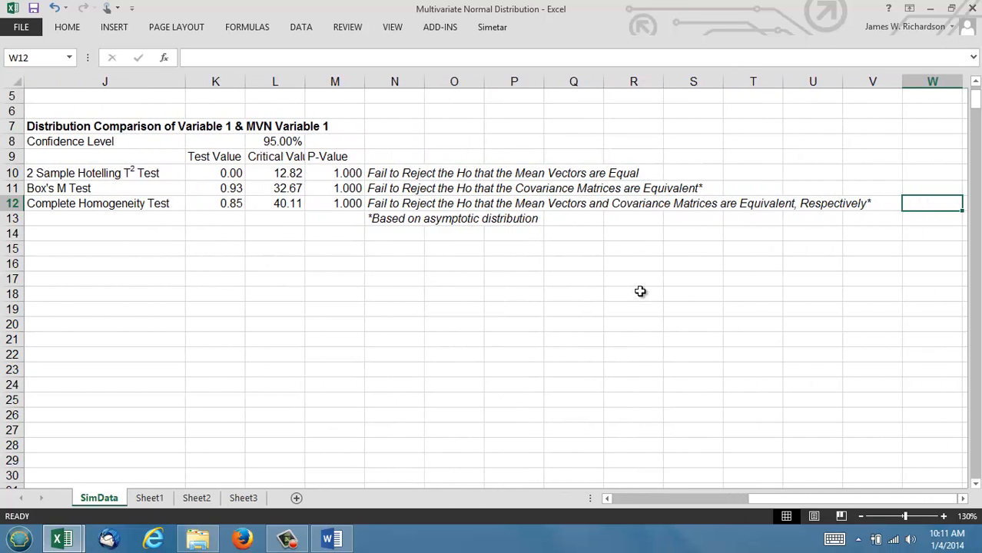
key(Left)
key(Left)
key(Left)
key(Left)
key(Left)
key(Left)
key(Left)
key(Left)
key(Left)
key(Left)
key(Left)
key(Left)
key(Left)
key(Left)
key(Left)
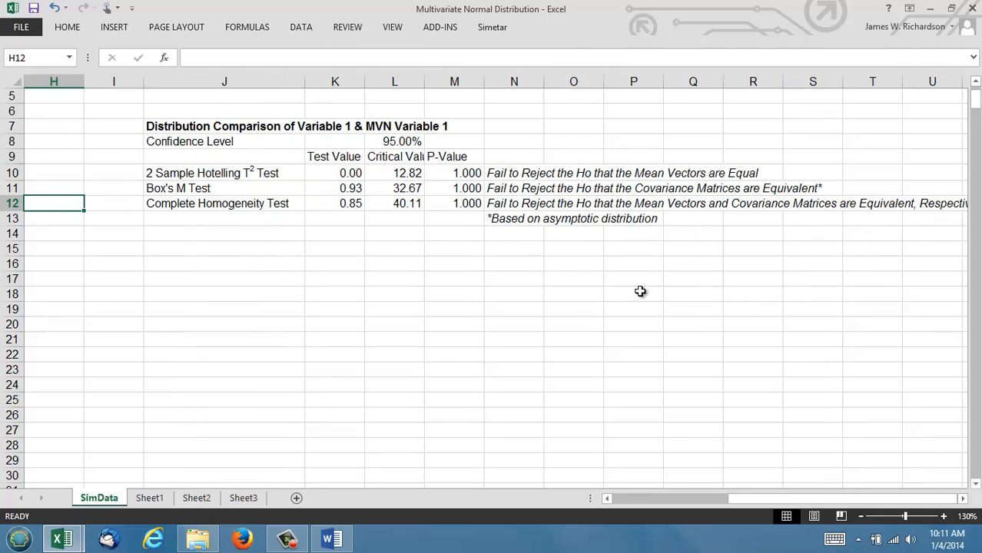
Return to Sheet1 and review the historical data alongside the one-step MVN setup from the top of the sheet
click(153, 499)
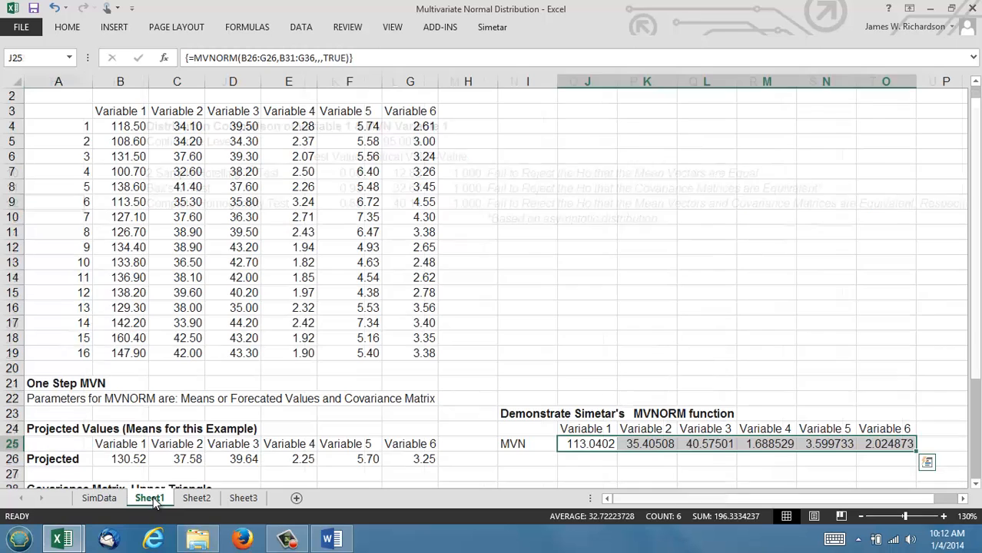
double_click(495, 233)
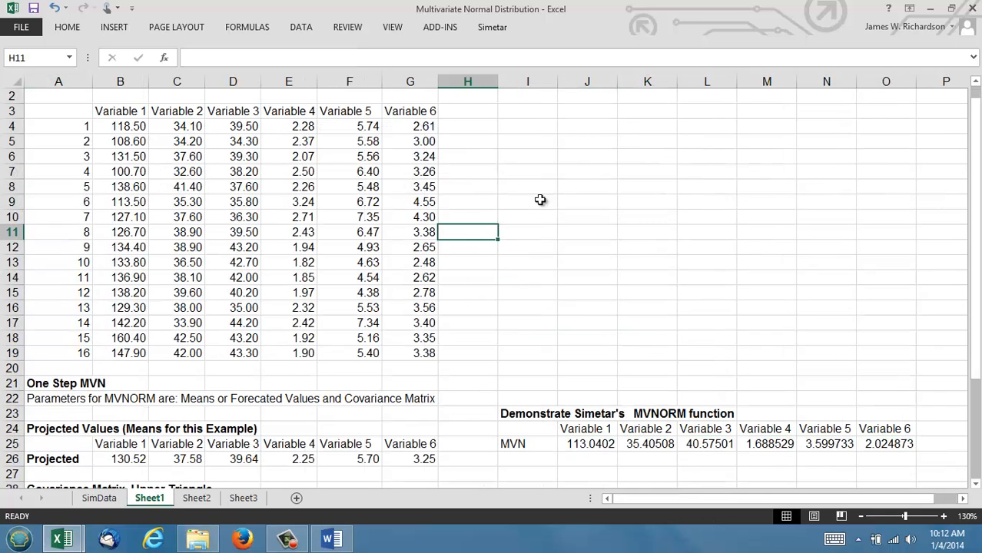
click(550, 157)
key(Up)
key(Up)
key(Up)
key(Up)
key(Up)
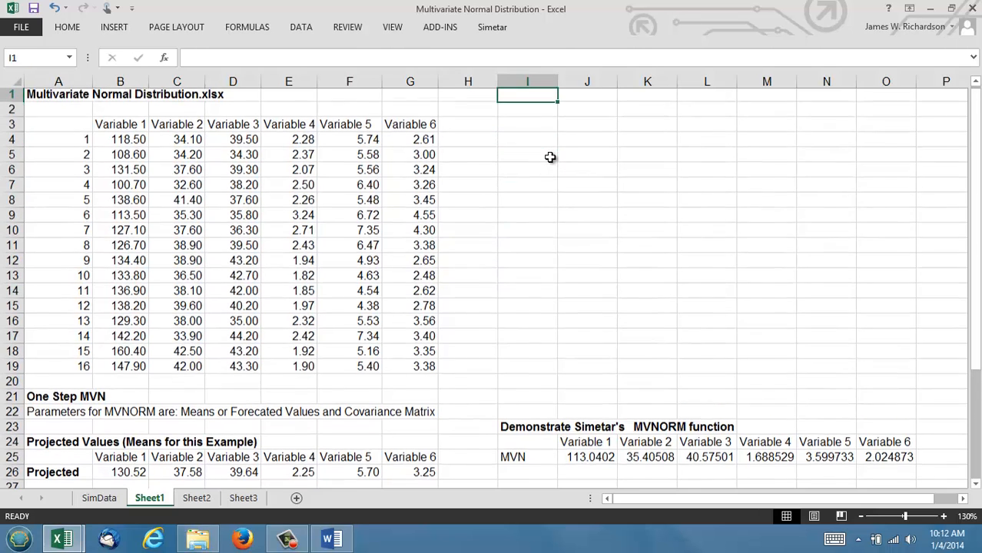